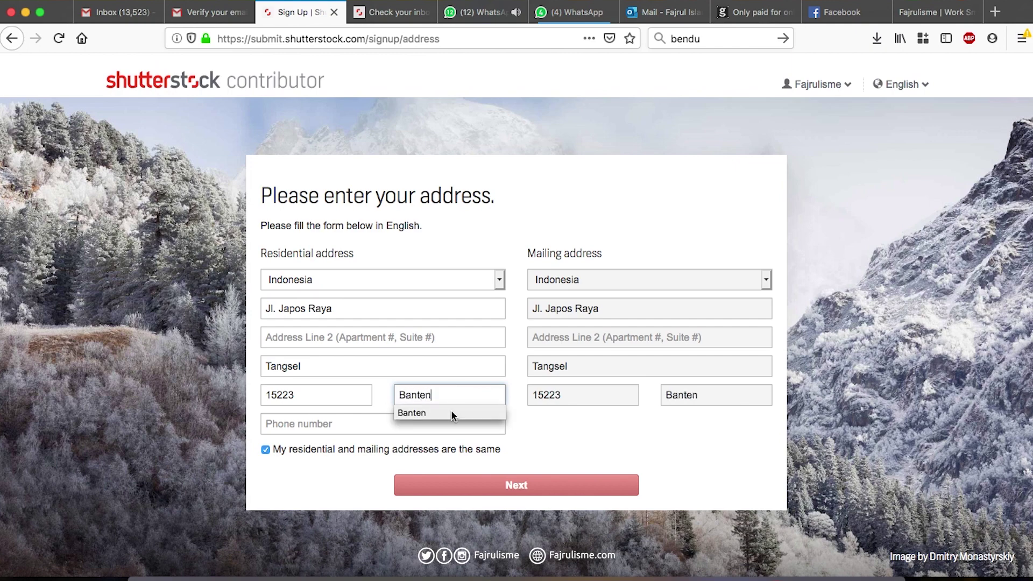
Step: Complete the residential address with the suggested province and the phone number prefixed with country code 62, and submit the form
{"action": "left_click", "coordinate": [451, 413]}
{"action": "left_click", "coordinate": [427, 423]}
{"action": "left_click", "coordinate": [379, 444]}
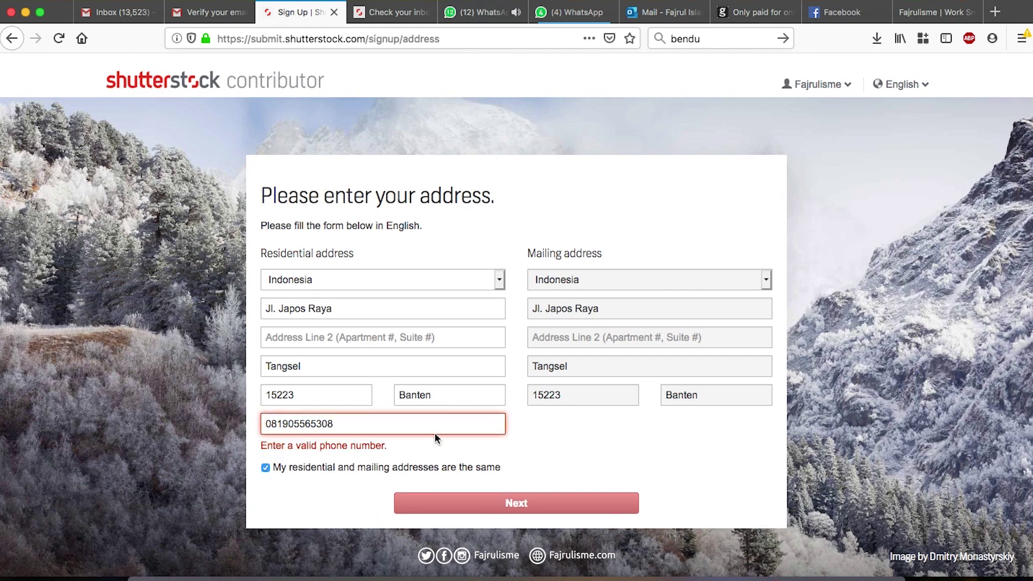
{"action": "left_click", "coordinate": [272, 425]}
{"action": "key", "text": "BackSpace"}
{"action": "type", "text": "62"}
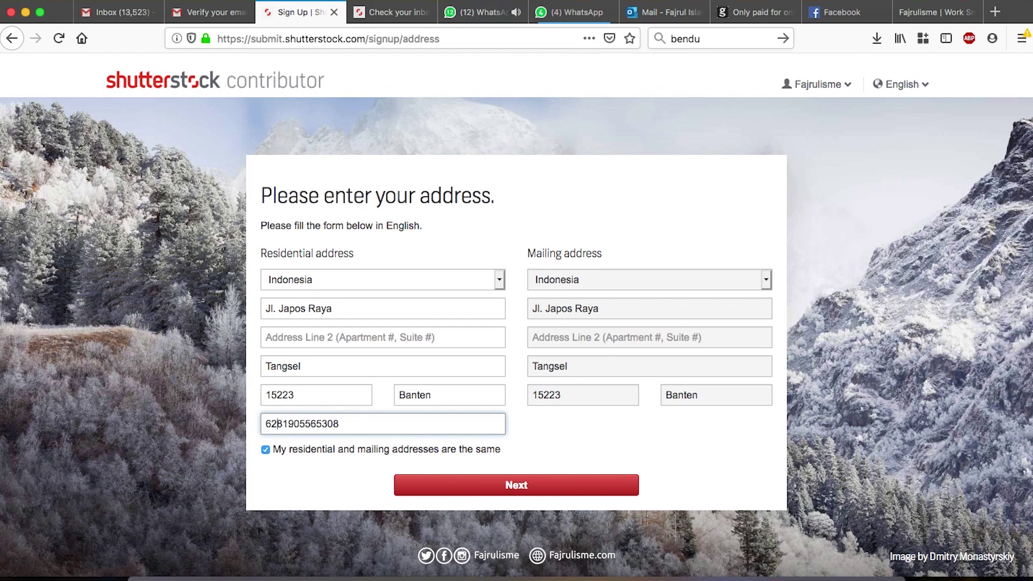
{"action": "left_click", "coordinate": [466, 496]}
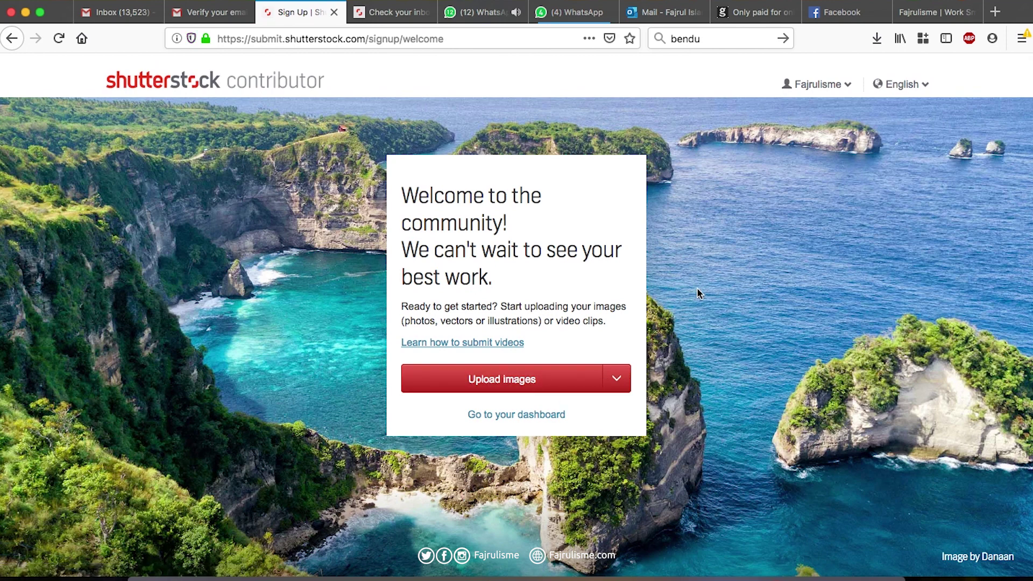
Step: Open the contributor dashboard from the welcome page, resubmitting the address form whenever it reappears
{"action": "scroll", "coordinate": [697, 289], "scroll_direction": "down", "scroll_amount": 1}
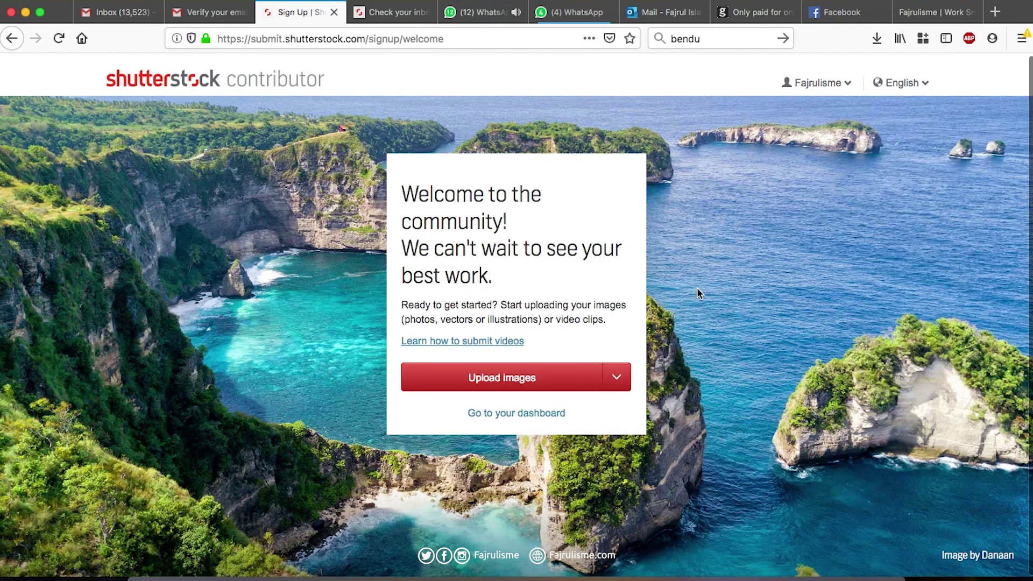
{"action": "left_click", "coordinate": [554, 417]}
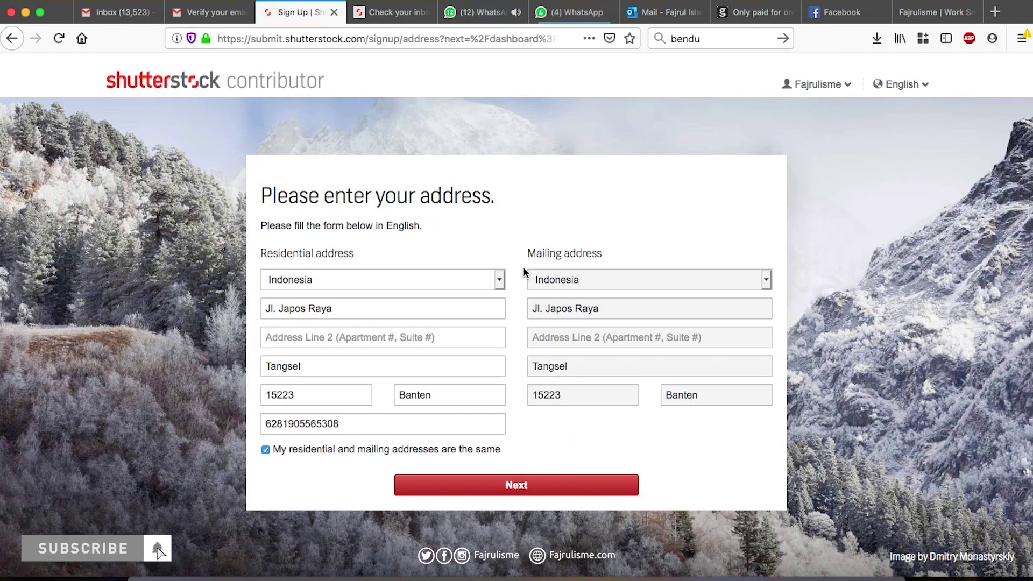
{"action": "left_click", "coordinate": [502, 487]}
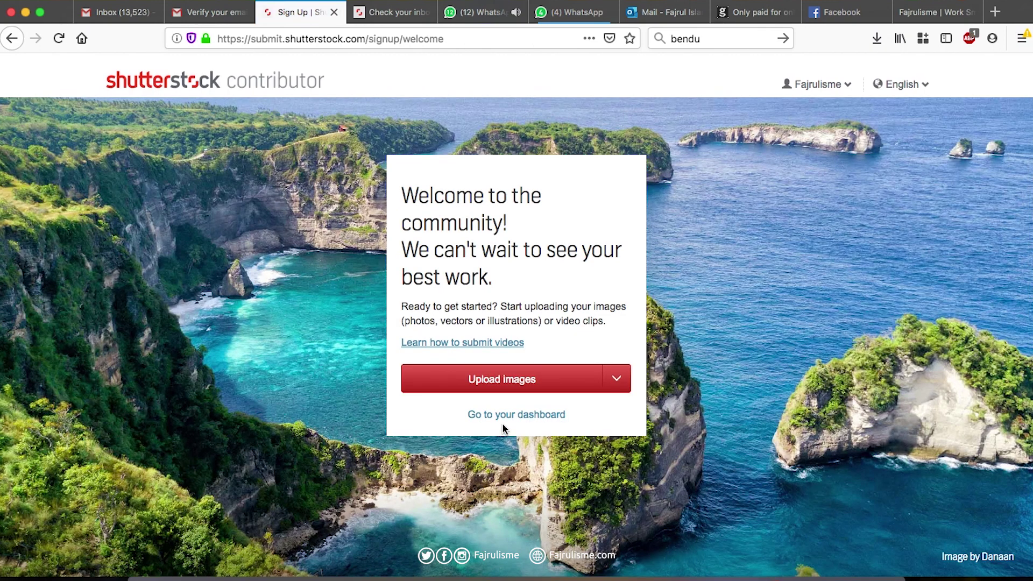
{"action": "left_click", "coordinate": [529, 386]}
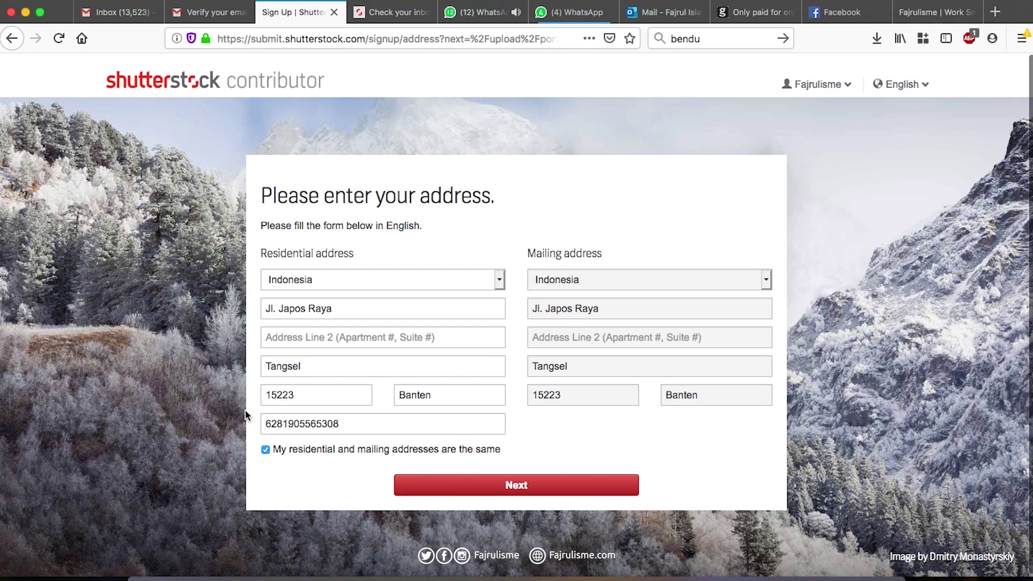
{"action": "left_click", "coordinate": [469, 487]}
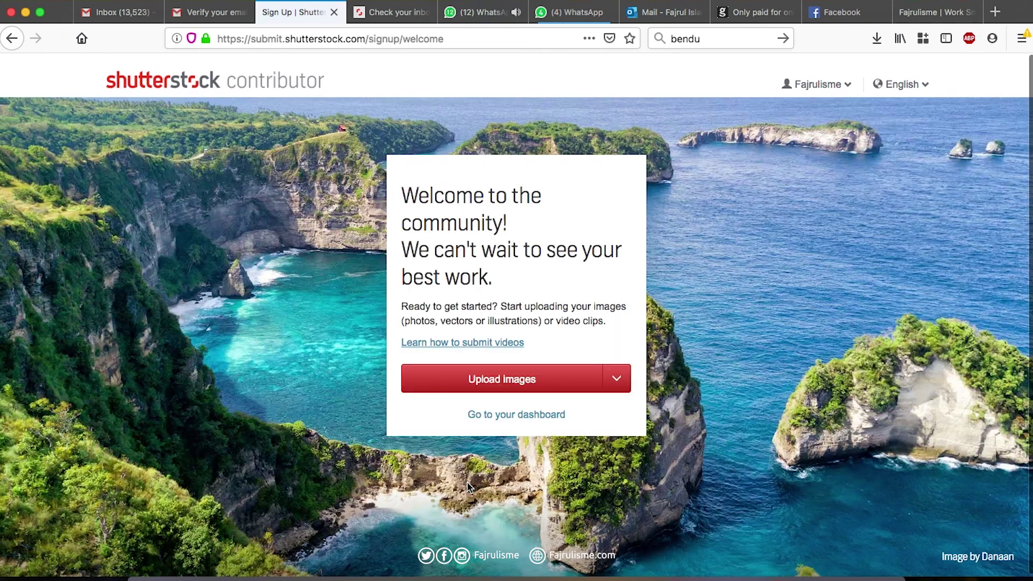
{"action": "left_click", "coordinate": [505, 416]}
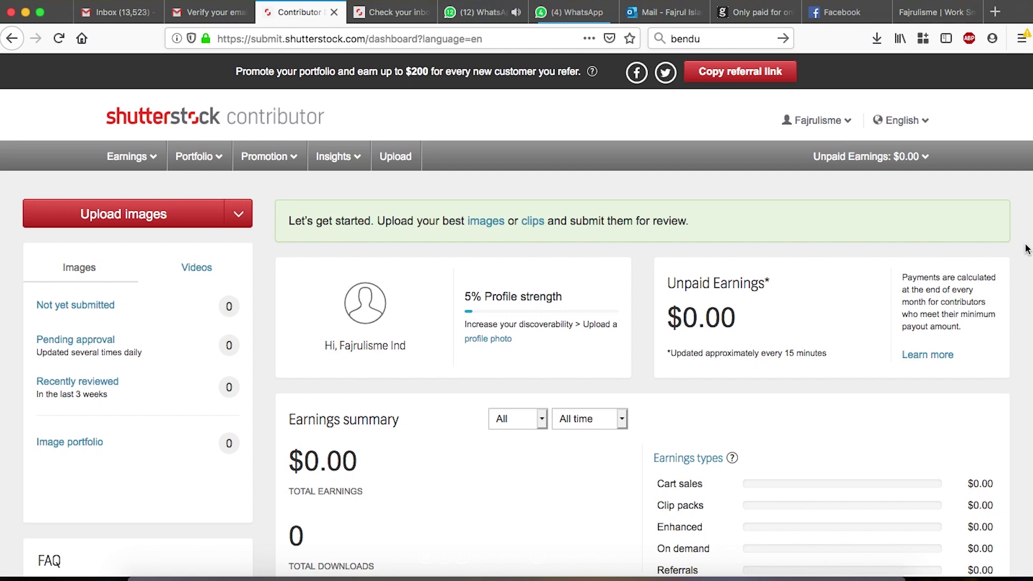
Step: Look over the dashboard's submission status, profile strength and earnings summary sections
{"action": "scroll", "coordinate": [1025, 213], "scroll_direction": "down", "scroll_amount": 2}
{"action": "scroll", "coordinate": [1025, 211], "scroll_direction": "up", "scroll_amount": 2}
{"action": "scroll", "coordinate": [13, 526], "scroll_direction": "down", "scroll_amount": 1}
{"action": "scroll", "coordinate": [13, 526], "scroll_direction": "up", "scroll_amount": 1}
{"action": "scroll", "coordinate": [13, 527], "scroll_direction": "down", "scroll_amount": 3}
{"action": "scroll", "coordinate": [13, 526], "scroll_direction": "up", "scroll_amount": 3}
{"action": "scroll", "coordinate": [441, 285], "scroll_direction": "down", "scroll_amount": 2}
{"action": "scroll", "coordinate": [441, 287], "scroll_direction": "down", "scroll_amount": 1}
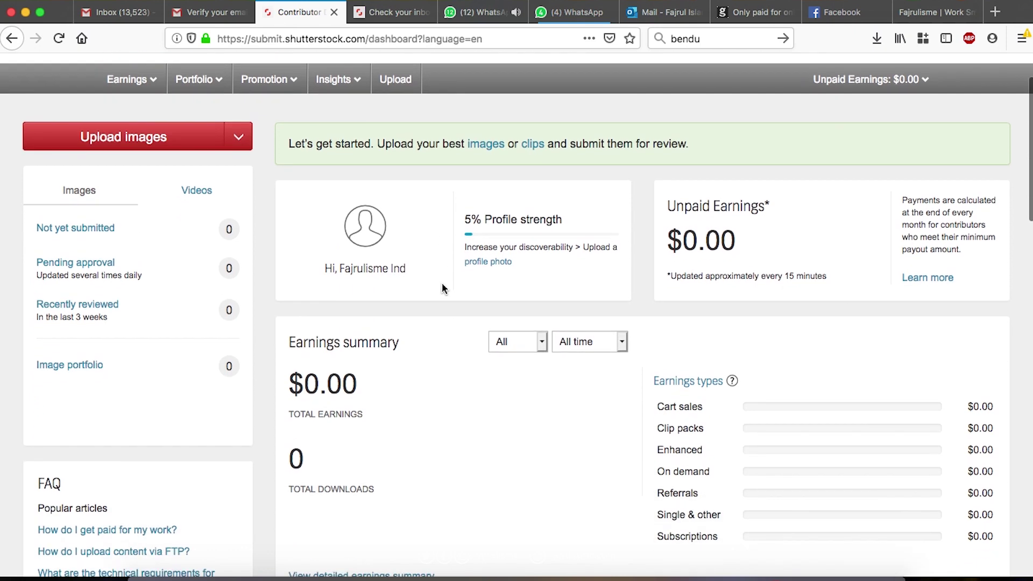
Step: Open the portfolio personalization page through the profile photo link and remove the "+Ind" ending from the portfolio URL
{"action": "left_click", "coordinate": [479, 265]}
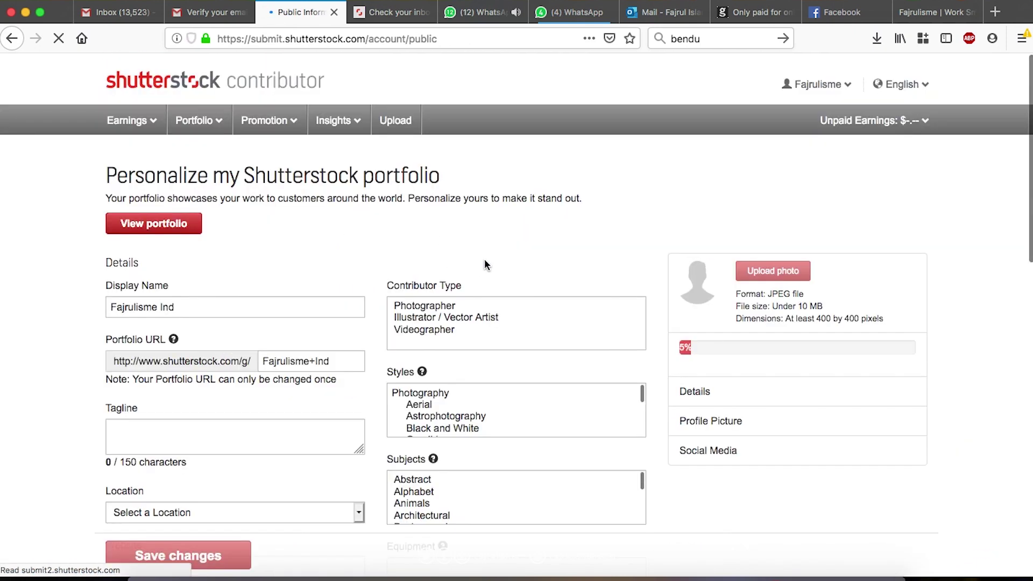
{"action": "scroll", "coordinate": [215, 275], "scroll_direction": "down", "scroll_amount": 3}
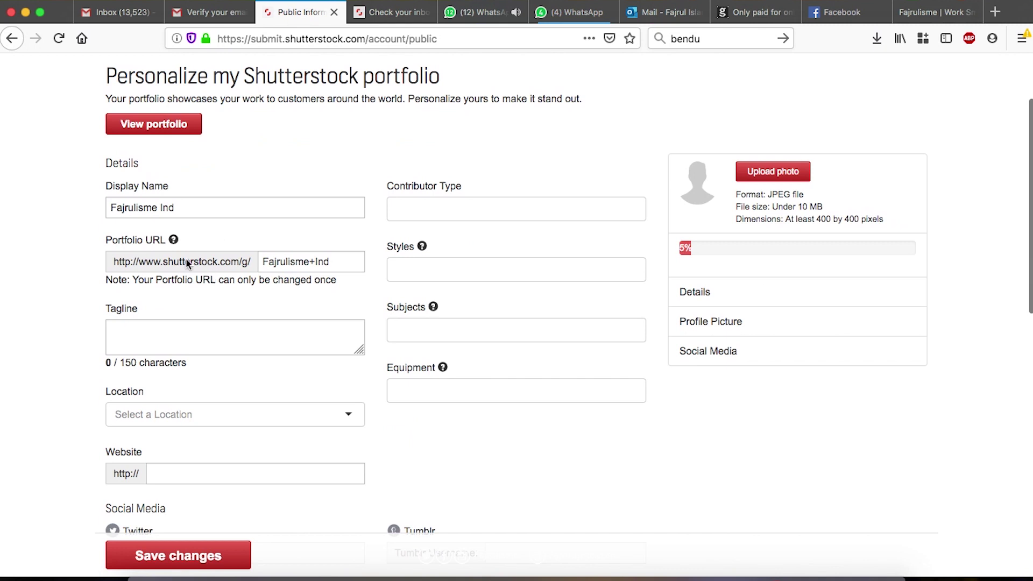
{"action": "scroll", "coordinate": [158, 143], "scroll_direction": "down", "scroll_amount": 2}
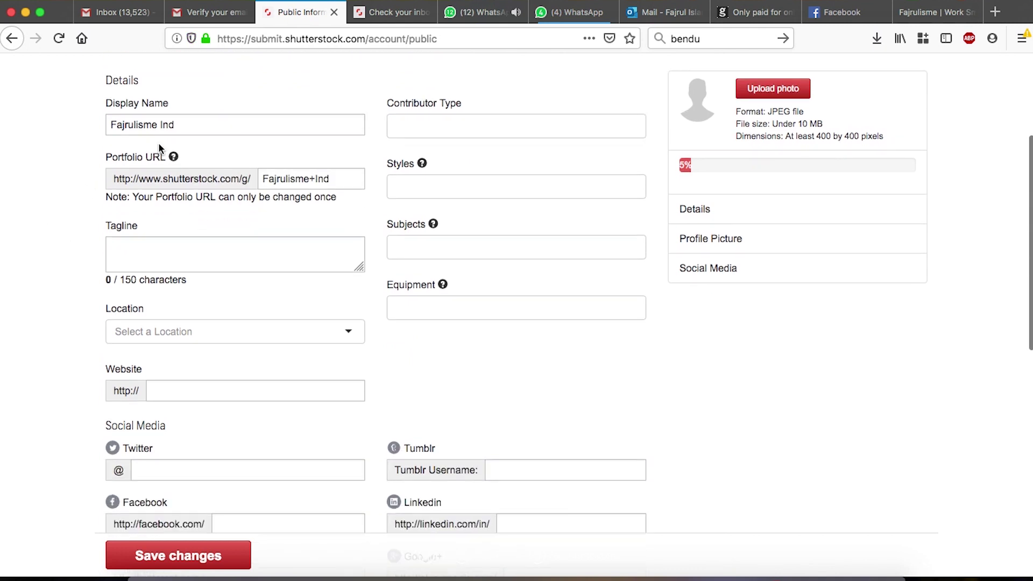
{"action": "left_click", "coordinate": [349, 180]}
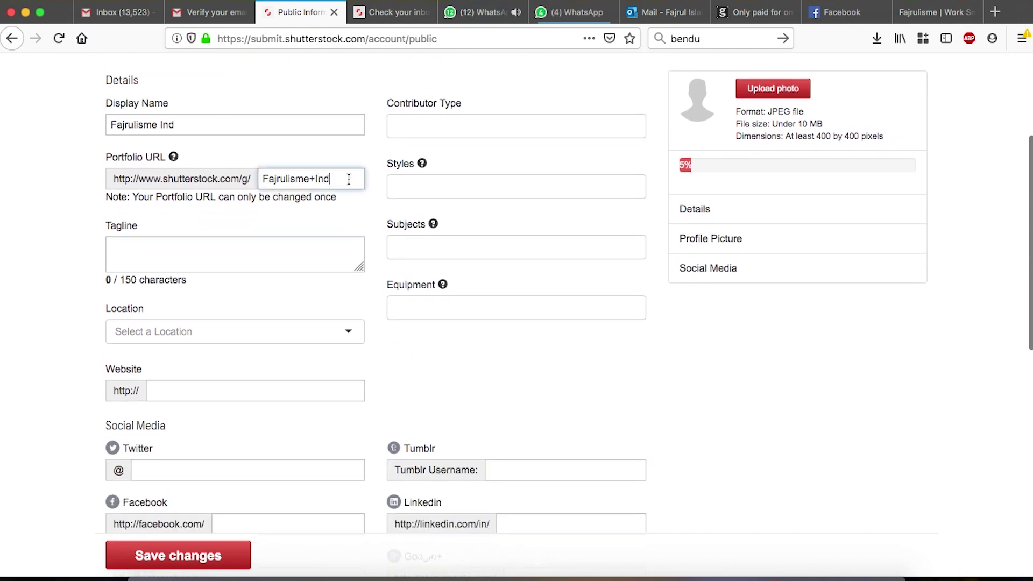
{"action": "key", "text": "BackSpace"}
{"action": "key", "text": "BackSpace"}
{"action": "key", "text": "BackSpace"}
{"action": "key", "text": "BackSpace"}
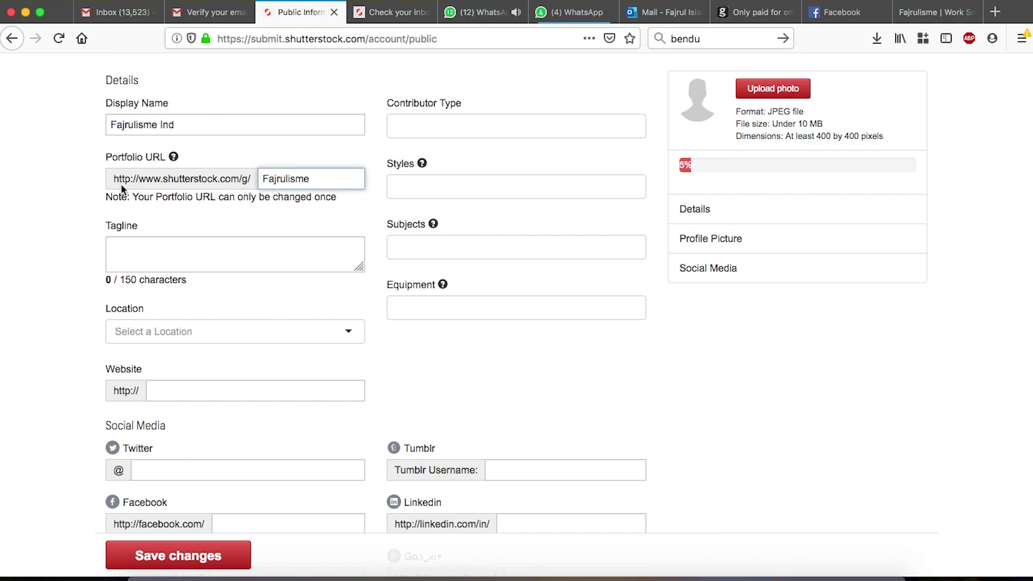
{"action": "left_click_drag", "start_coordinate": [114, 179], "coordinate": [252, 175]}
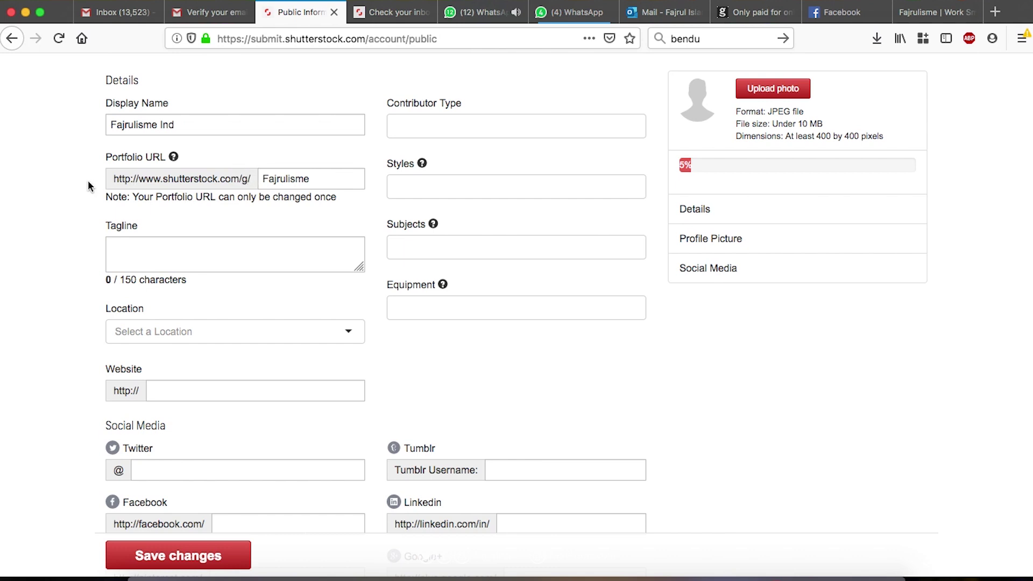
{"action": "left_click_drag", "start_coordinate": [113, 180], "coordinate": [254, 178]}
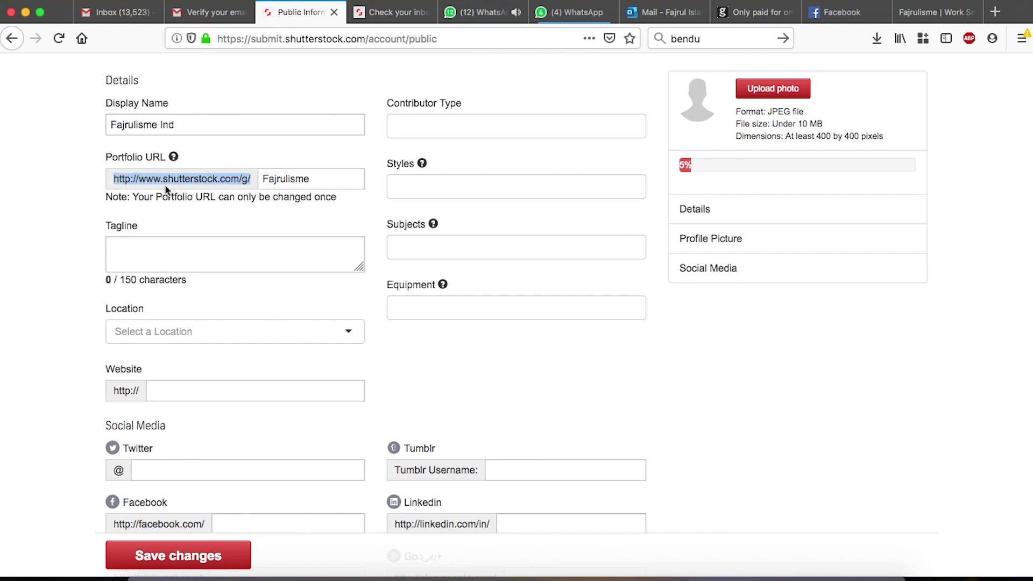
{"action": "left_click", "coordinate": [244, 181]}
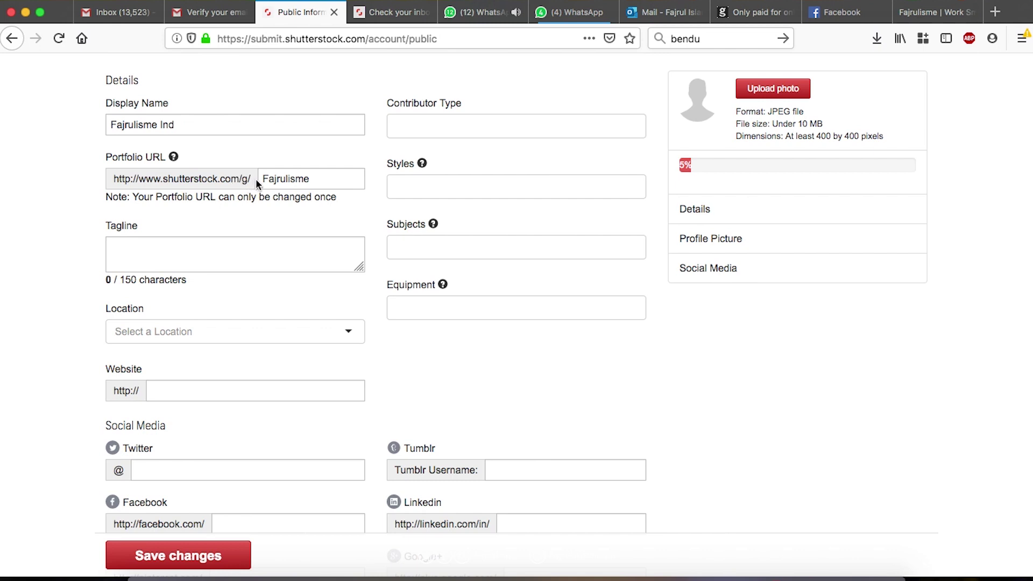
{"action": "left_click", "coordinate": [266, 178]}
{"action": "left_click_drag", "start_coordinate": [266, 179], "coordinate": [330, 178]}
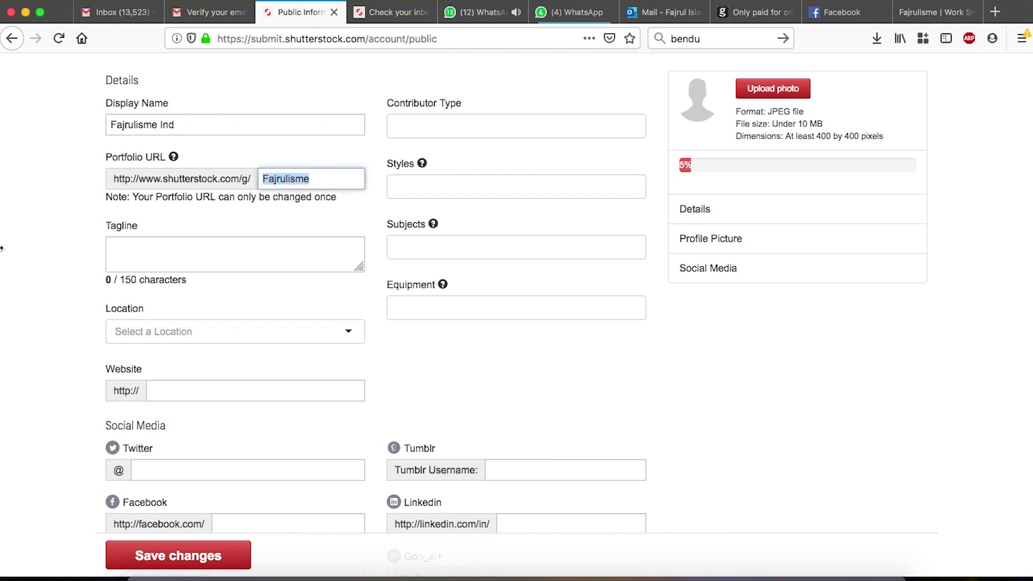
Step: Set the portfolio location to Indonesia
{"action": "scroll", "coordinate": [75, 277], "scroll_direction": "down", "scroll_amount": 3}
{"action": "left_click", "coordinate": [172, 163]}
{"action": "scroll", "coordinate": [39, 199], "scroll_direction": "down", "scroll_amount": 1}
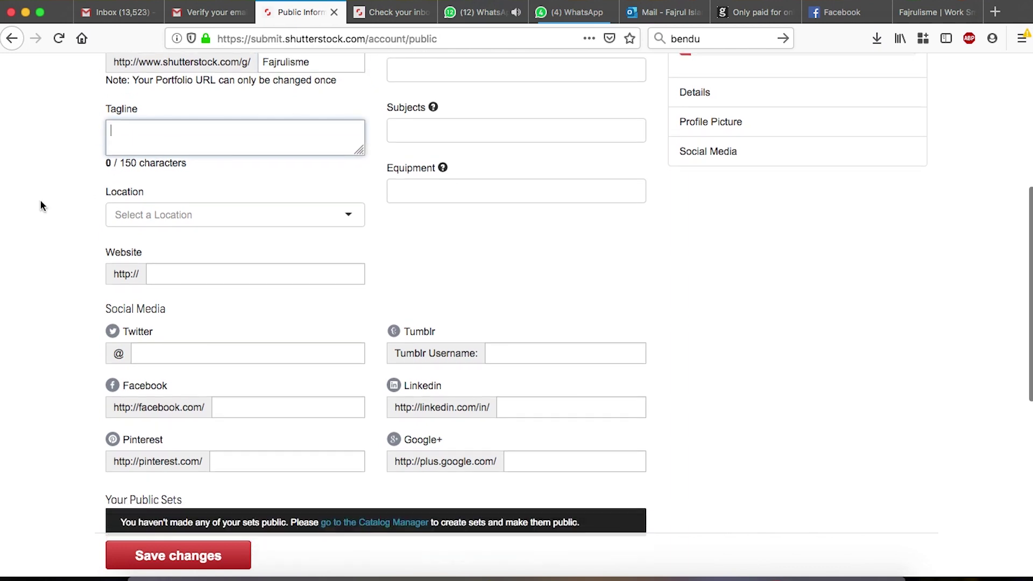
{"action": "left_click", "coordinate": [133, 226]}
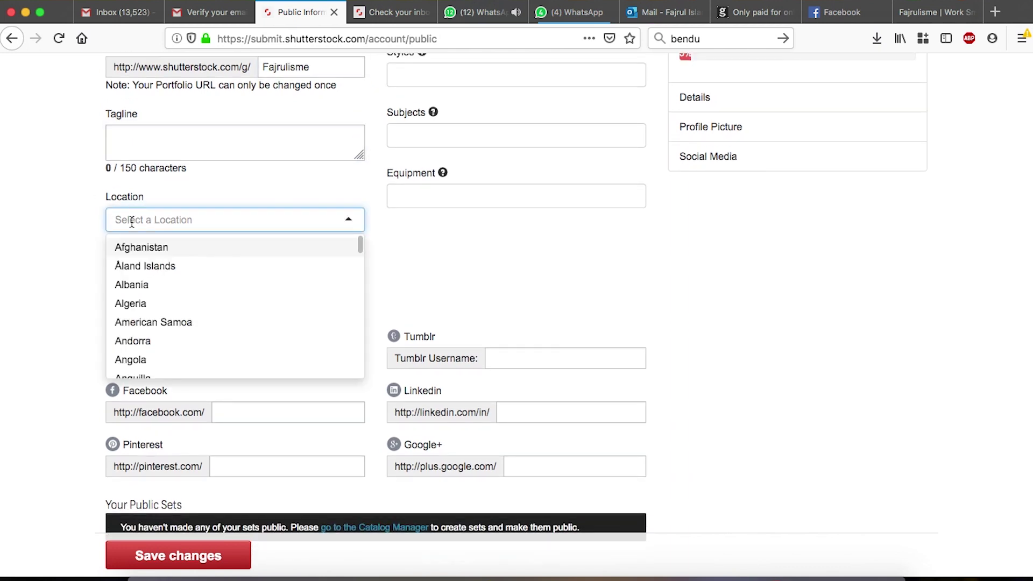
{"action": "type", "text": "ind"}
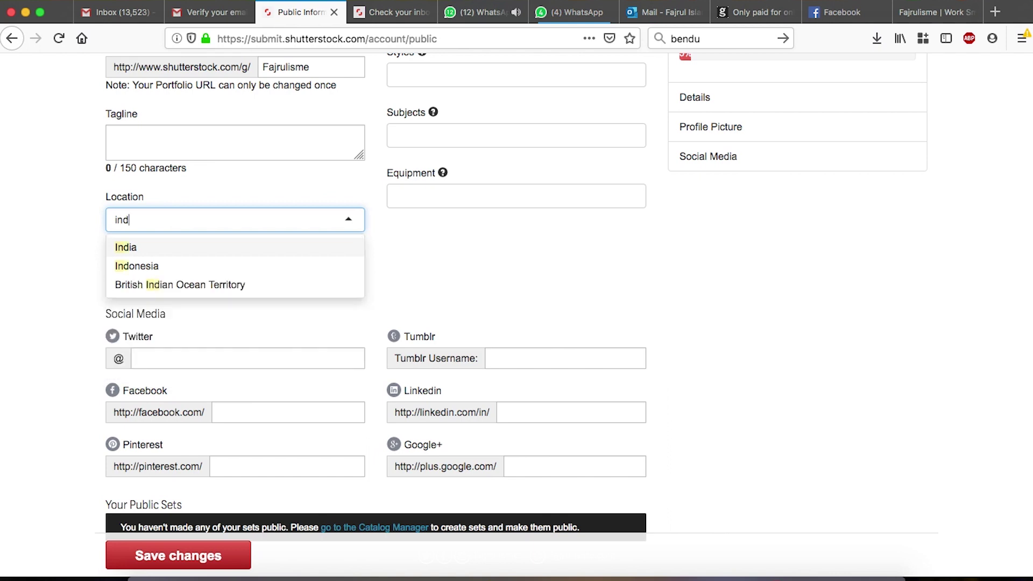
{"action": "left_click", "coordinate": [135, 266]}
Step: Examine the website, social media and public sets sections of the portfolio form
{"action": "scroll", "coordinate": [43, 257], "scroll_direction": "down", "scroll_amount": 3}
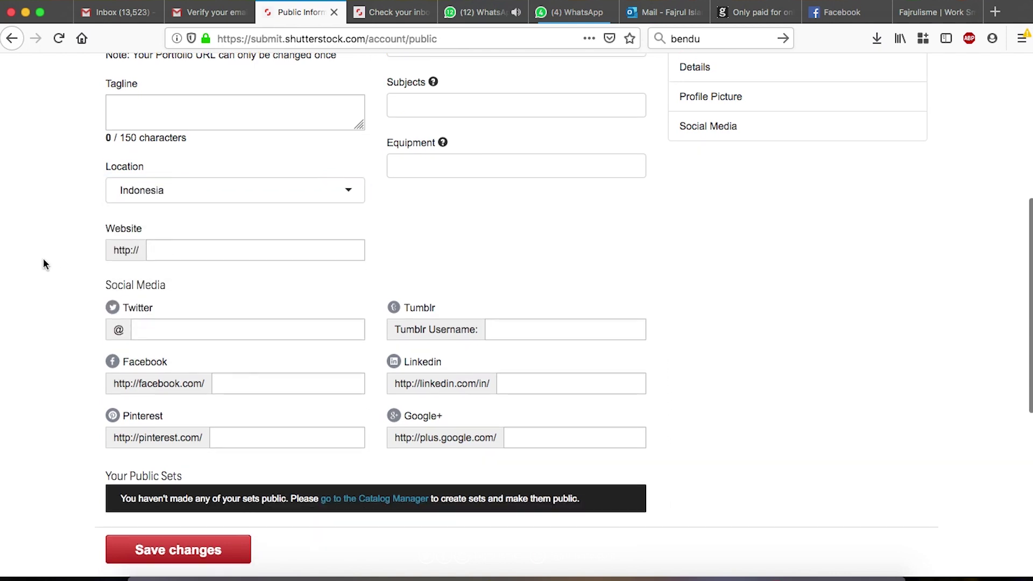
{"action": "left_click", "coordinate": [187, 198]}
{"action": "scroll", "coordinate": [32, 249], "scroll_direction": "down", "scroll_amount": 2}
{"action": "left_click", "coordinate": [182, 210]}
{"action": "left_click", "coordinate": [237, 278]}
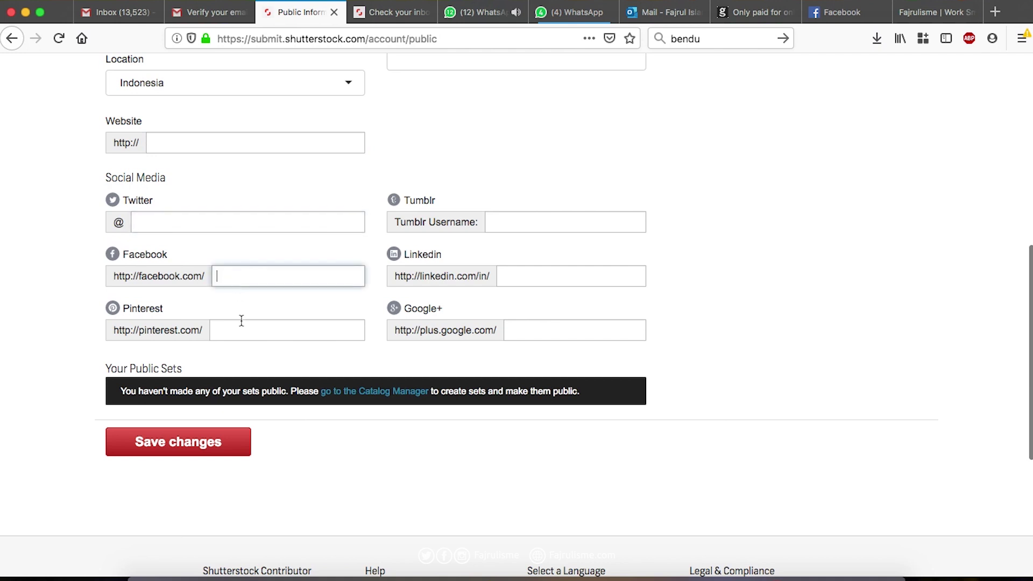
{"action": "left_click", "coordinate": [243, 329]}
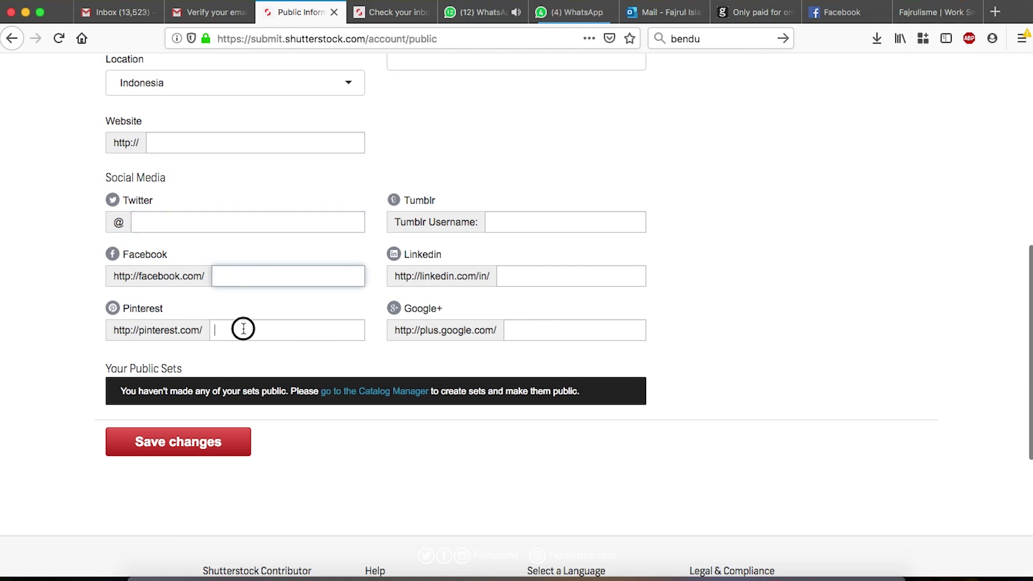
{"action": "left_click", "coordinate": [501, 225]}
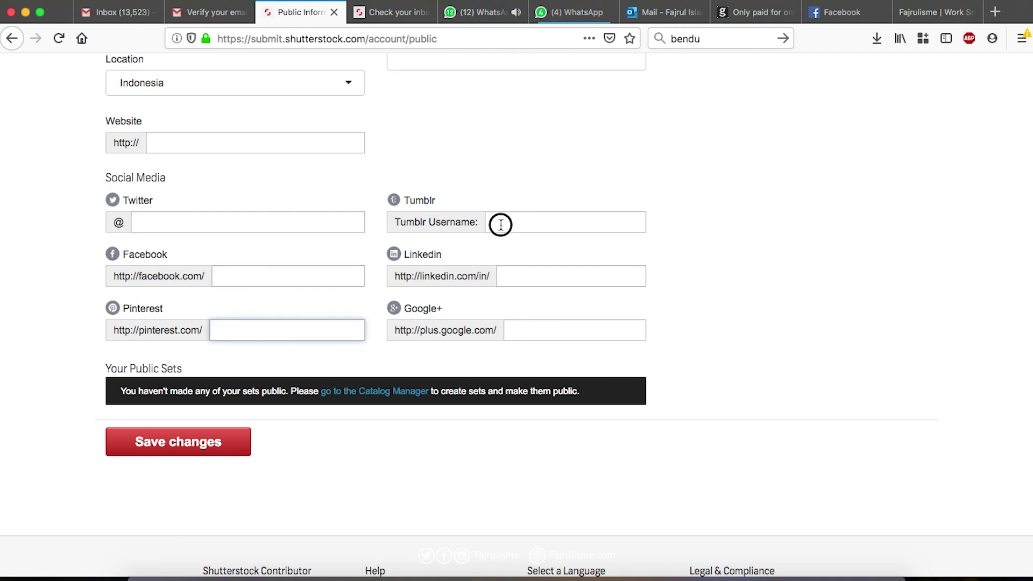
{"action": "left_click", "coordinate": [523, 275]}
{"action": "scroll", "coordinate": [524, 277], "scroll_direction": "down", "scroll_amount": 3}
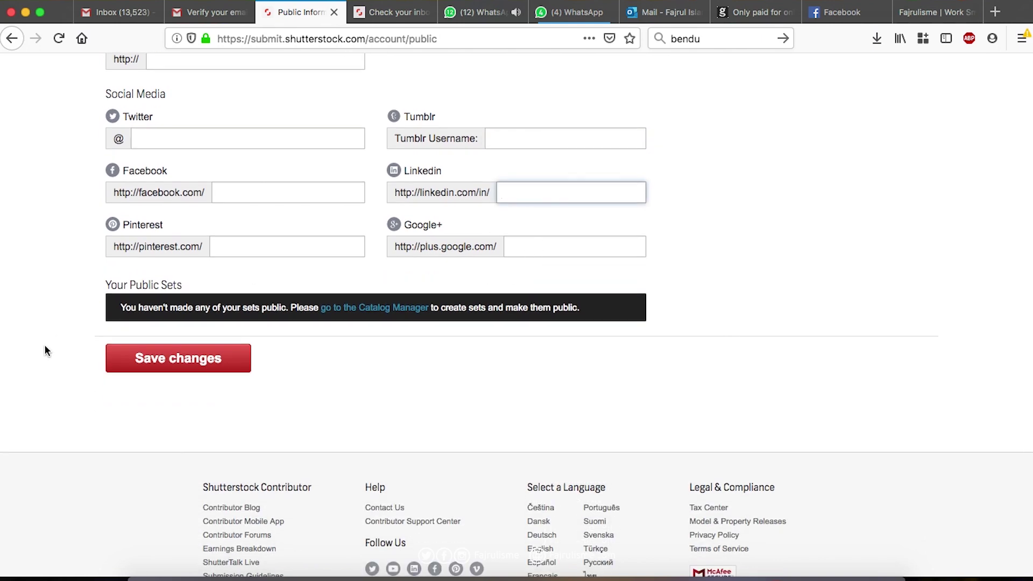
Step: Set the contributor type to Photographer, Illustrator / Vector Artist and Videographer
{"action": "scroll", "coordinate": [45, 350], "scroll_direction": "up", "scroll_amount": 5}
{"action": "scroll", "coordinate": [45, 346], "scroll_direction": "up", "scroll_amount": 7}
{"action": "scroll", "coordinate": [45, 346], "scroll_direction": "down", "scroll_amount": 4}
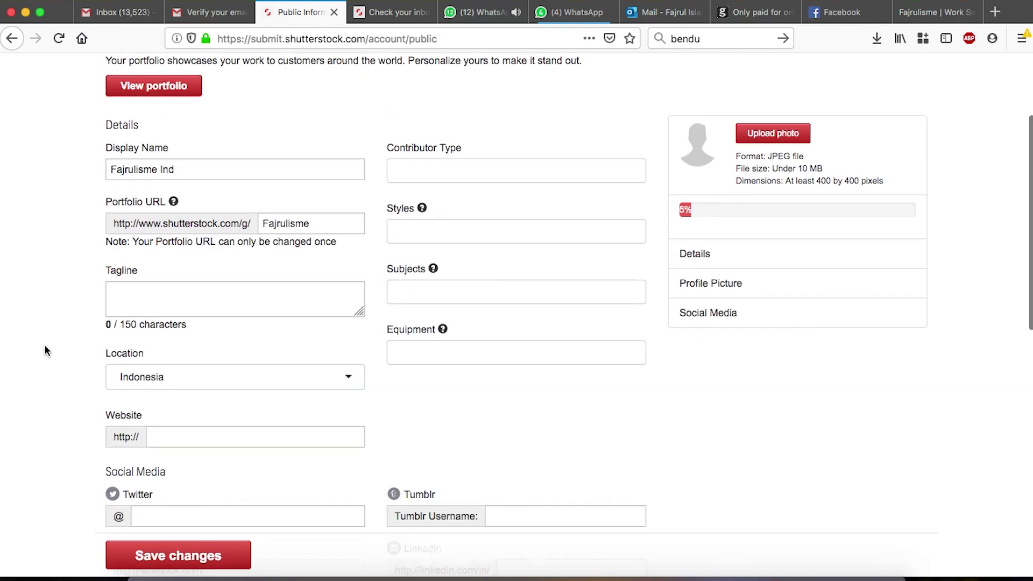
{"action": "left_click", "coordinate": [510, 175]}
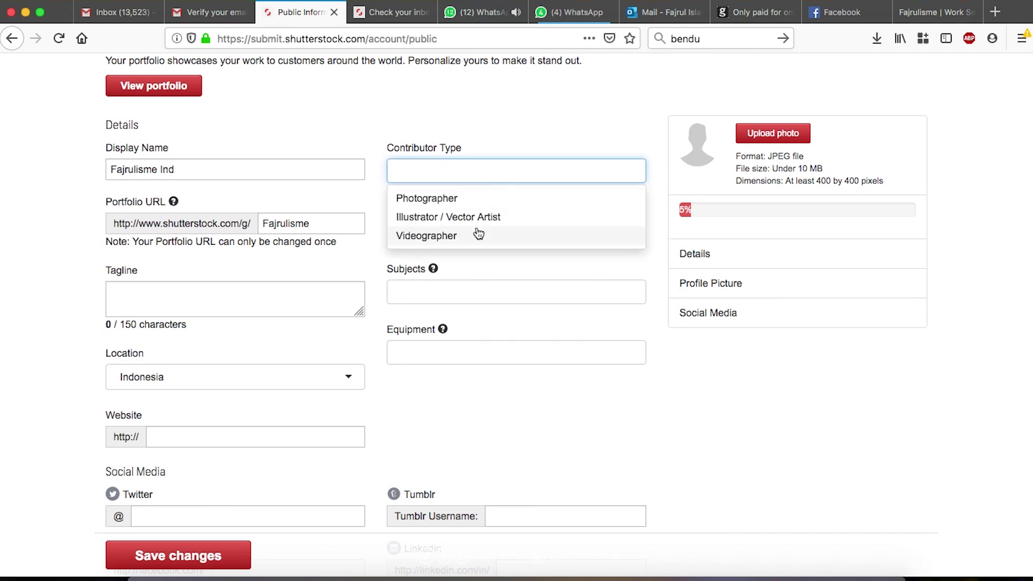
{"action": "left_click", "coordinate": [457, 200]}
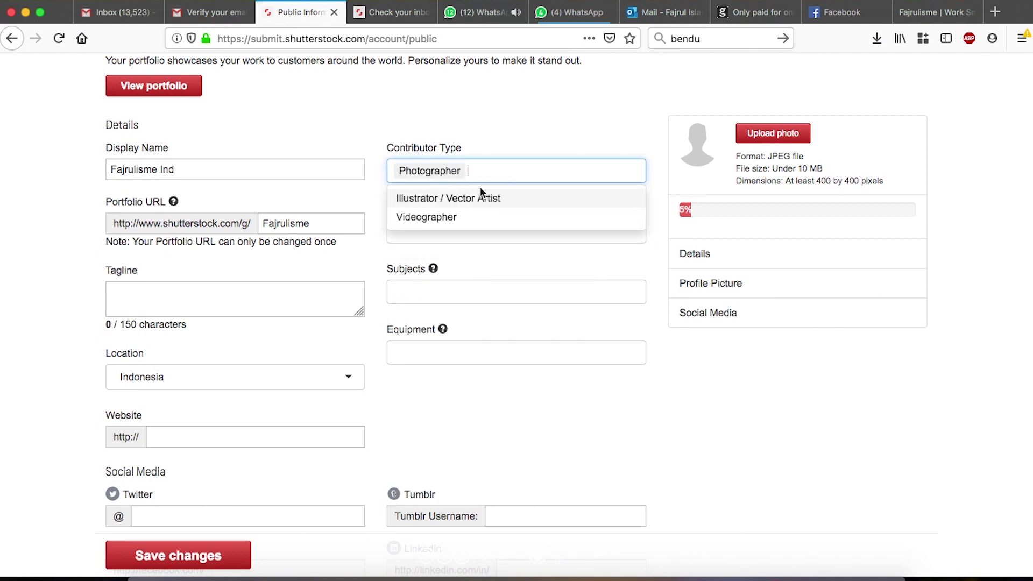
{"action": "left_click", "coordinate": [483, 205]}
{"action": "left_click", "coordinate": [511, 196]}
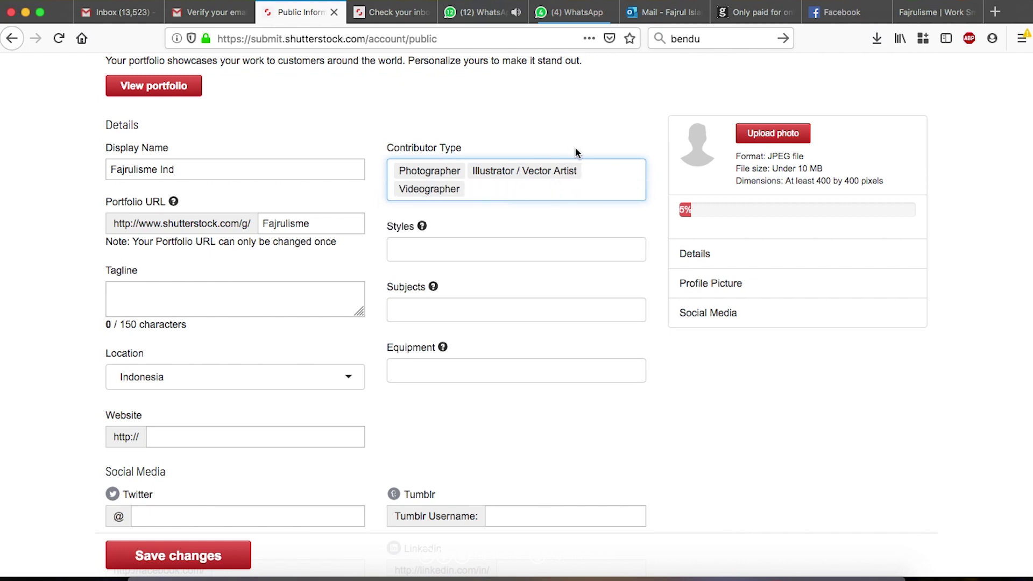
Step: Add the Aerial photography style to the portfolio's styles
{"action": "scroll", "coordinate": [563, 189], "scroll_direction": "down", "scroll_amount": 1}
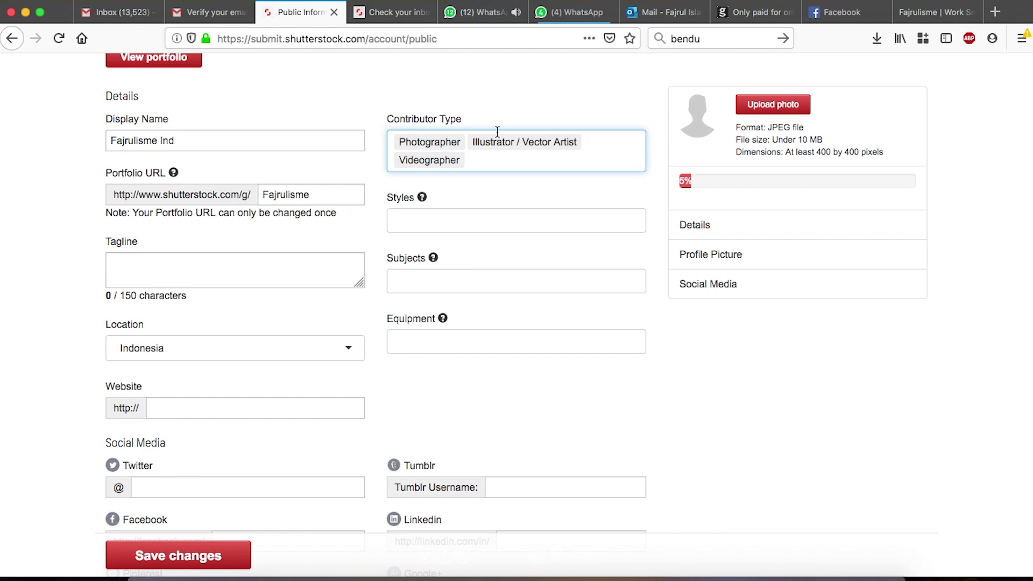
{"action": "scroll", "coordinate": [497, 131], "scroll_direction": "down", "scroll_amount": 1}
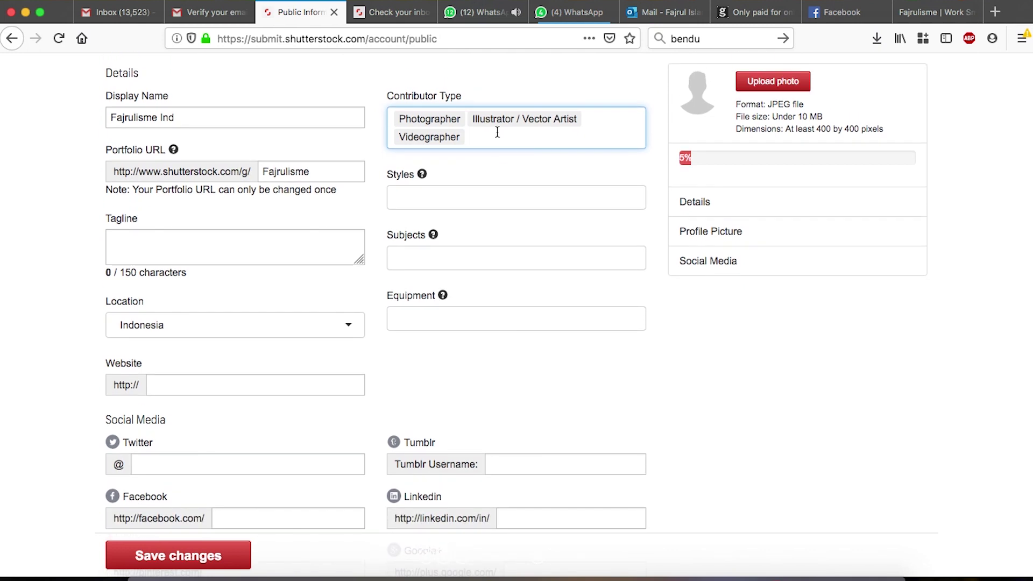
{"action": "scroll", "coordinate": [498, 132], "scroll_direction": "down", "scroll_amount": 2}
{"action": "left_click", "coordinate": [493, 140]}
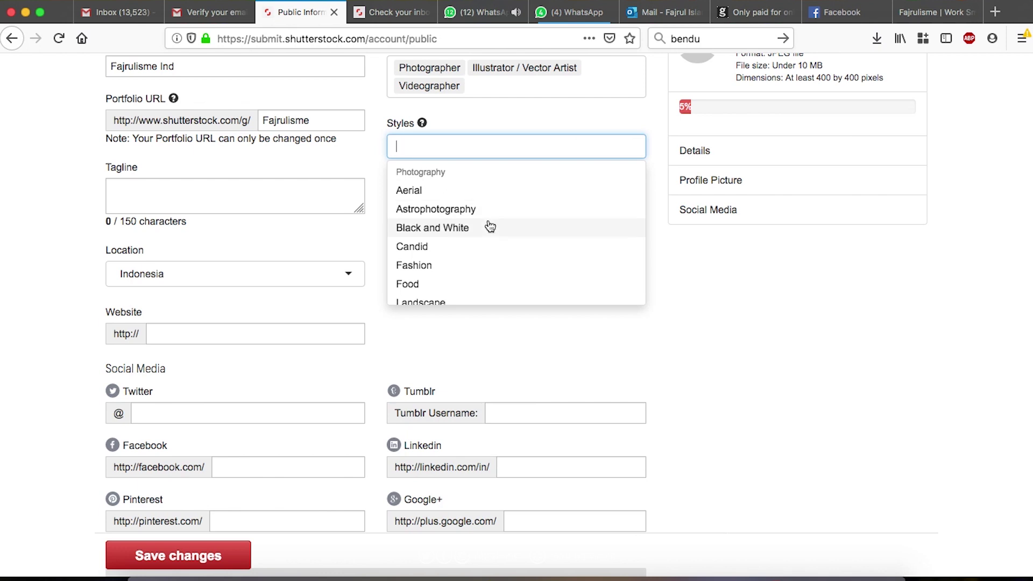
{"action": "left_click", "coordinate": [489, 197]}
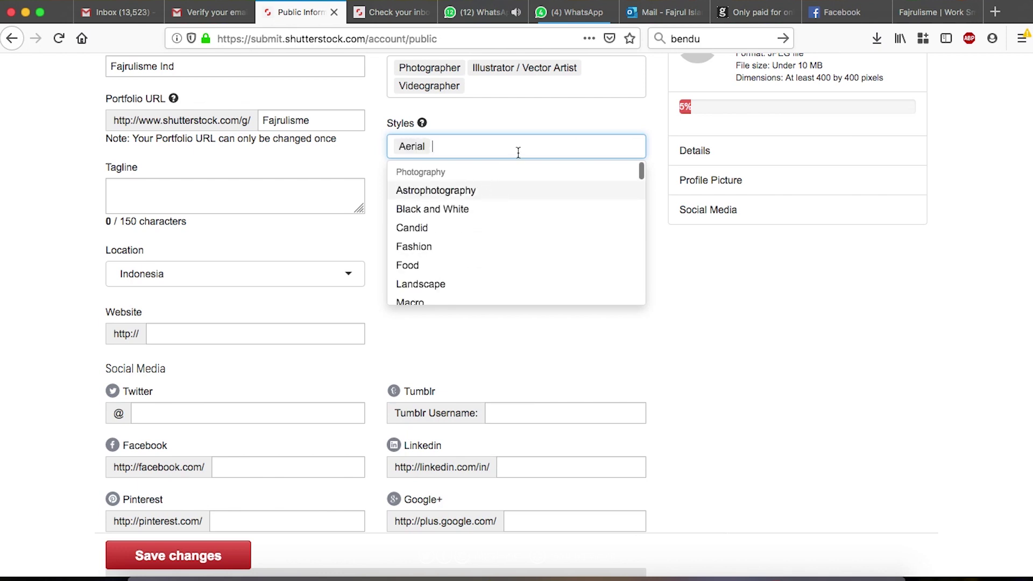
Step: Add the Astrophotography and Candid photography styles to the portfolio's styles
{"action": "left_click", "coordinate": [510, 192]}
{"action": "left_click", "coordinate": [503, 208]}
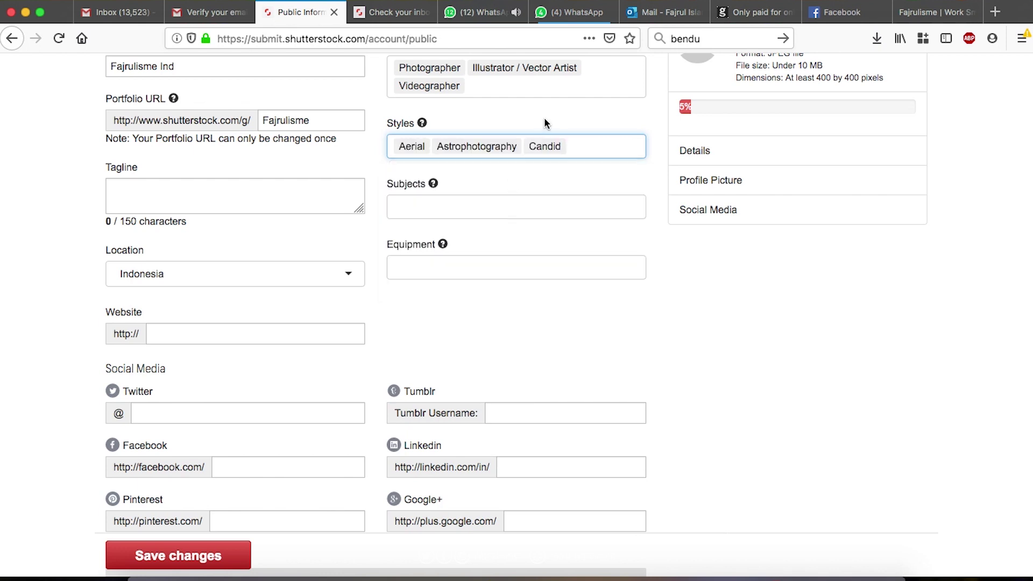
Step: Examine the available subject choices, the equipment field and the social media fields, leaving them all blank
{"action": "scroll", "coordinate": [545, 119], "scroll_direction": "down", "scroll_amount": 3}
{"action": "left_click", "coordinate": [528, 133]}
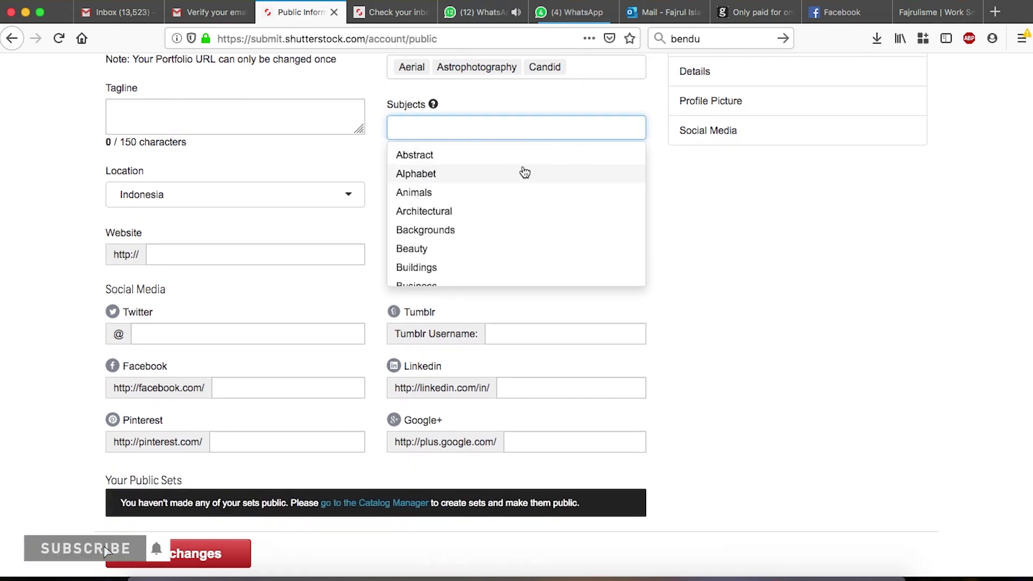
{"action": "left_click", "coordinate": [579, 86]}
{"action": "scroll", "coordinate": [545, 145], "scroll_direction": "down", "scroll_amount": 1}
{"action": "left_click", "coordinate": [545, 145]}
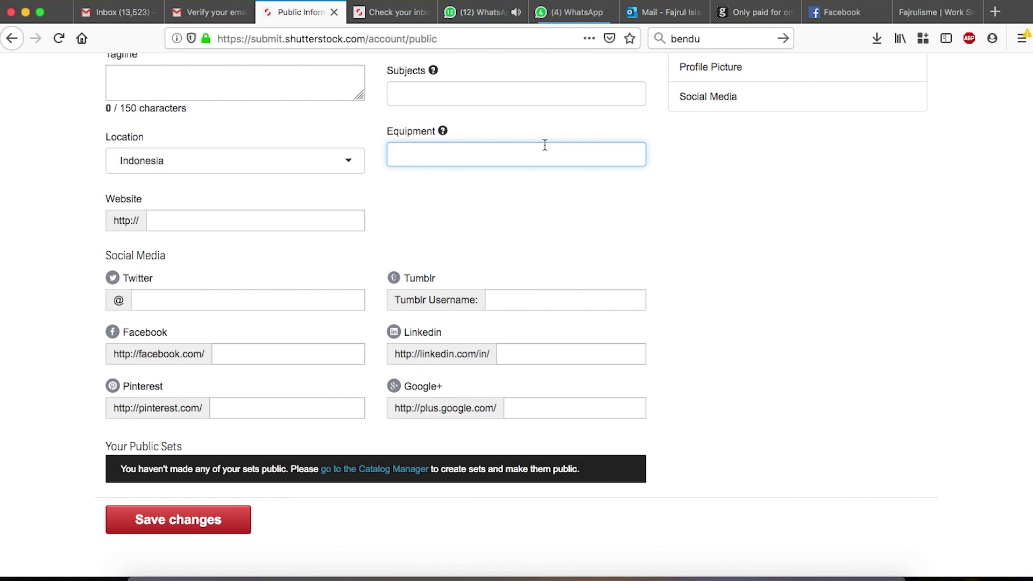
{"action": "scroll", "coordinate": [545, 144], "scroll_direction": "down", "scroll_amount": 1}
{"action": "scroll", "coordinate": [544, 143], "scroll_direction": "down", "scroll_amount": 2}
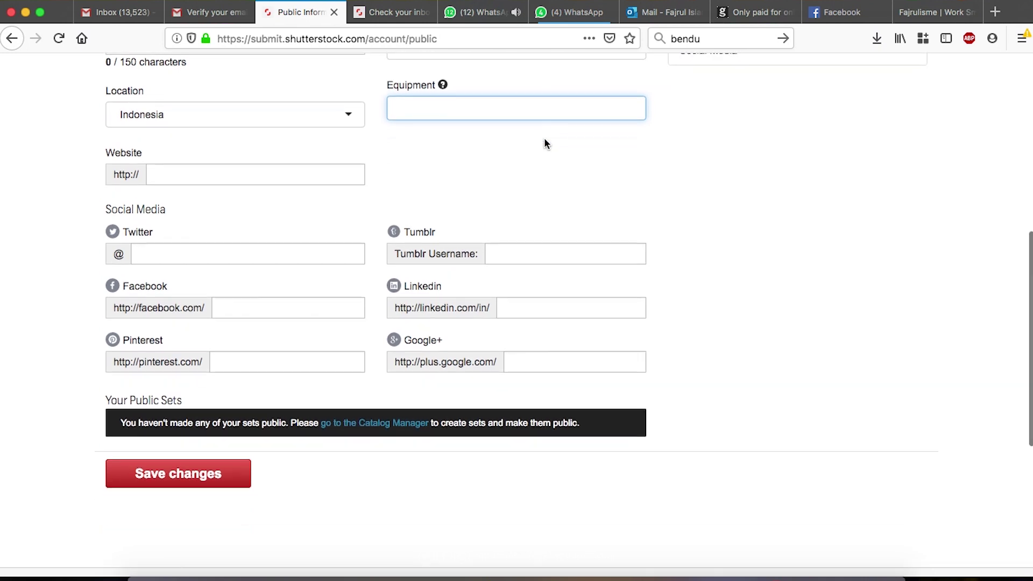
{"action": "scroll", "coordinate": [645, 164], "scroll_direction": "down", "scroll_amount": 2}
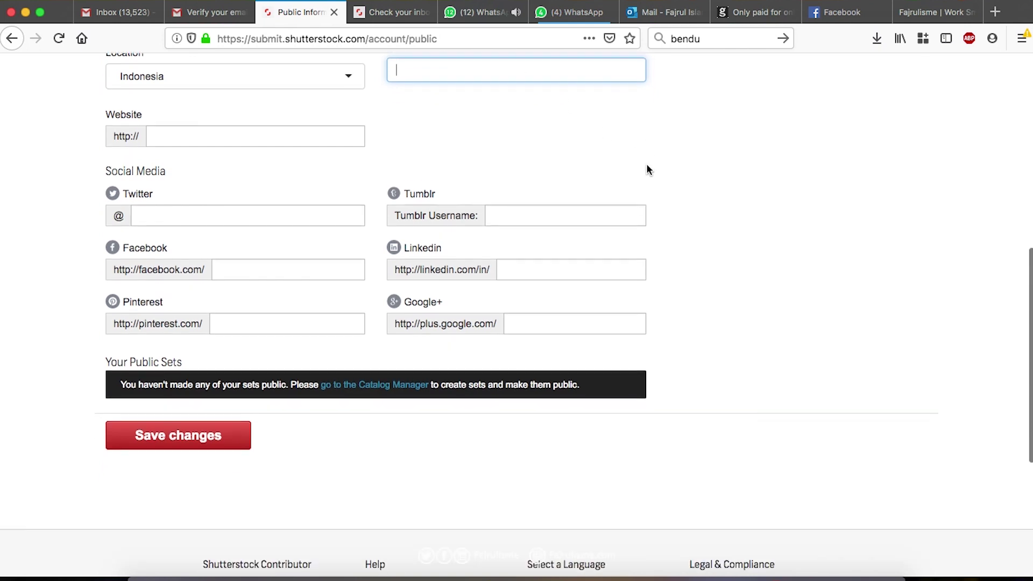
{"action": "left_click", "coordinate": [611, 205]}
Step: Review the portfolio details entered so far, including display name, portfolio URL, location, contributor type and styles
{"action": "scroll", "coordinate": [701, 153], "scroll_direction": "up", "scroll_amount": 5}
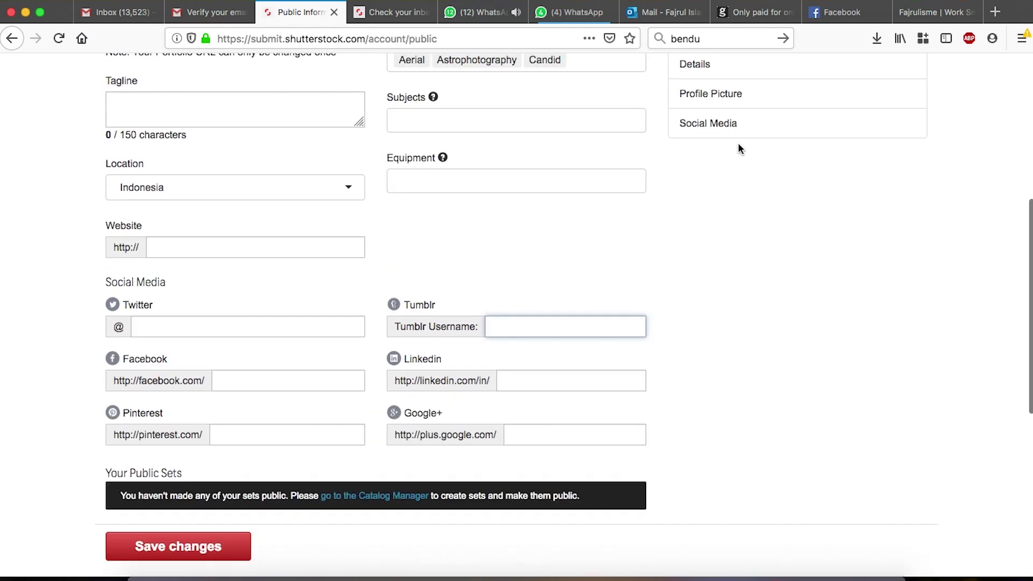
{"action": "scroll", "coordinate": [941, 204], "scroll_direction": "up", "scroll_amount": 2}
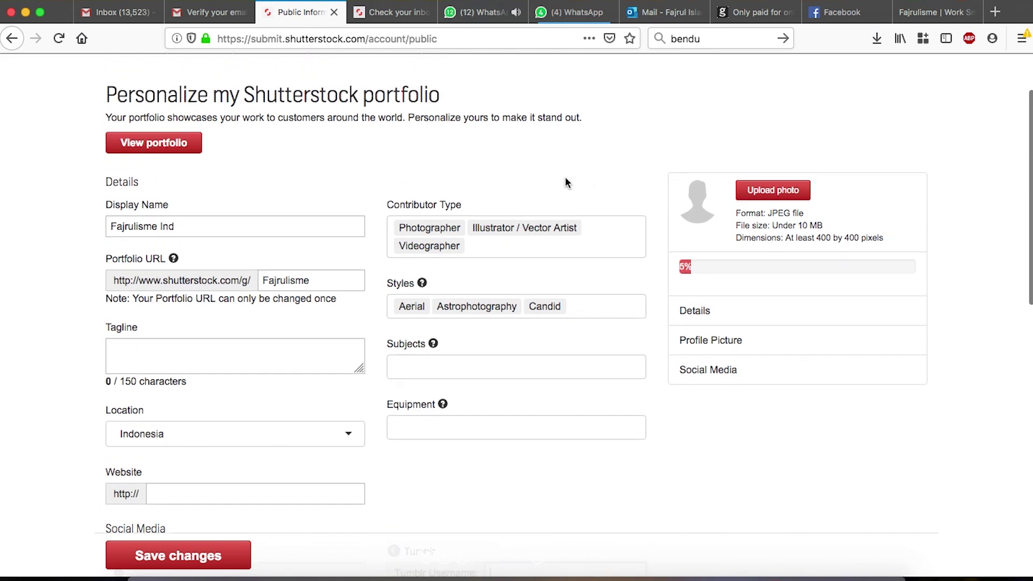
{"action": "scroll", "coordinate": [566, 182], "scroll_direction": "up", "scroll_amount": 2}
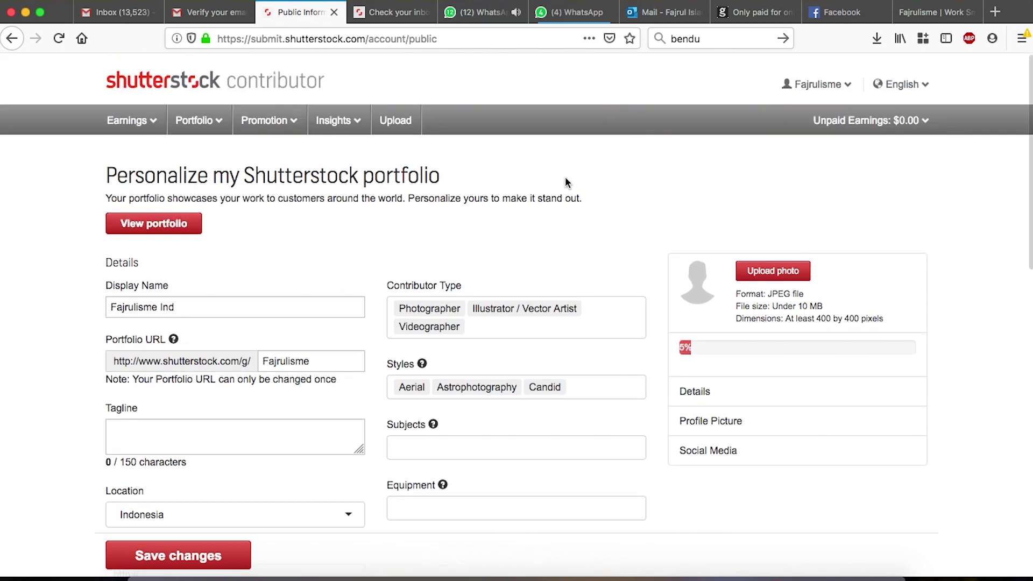
{"action": "scroll", "coordinate": [47, 286], "scroll_direction": "down", "scroll_amount": 2}
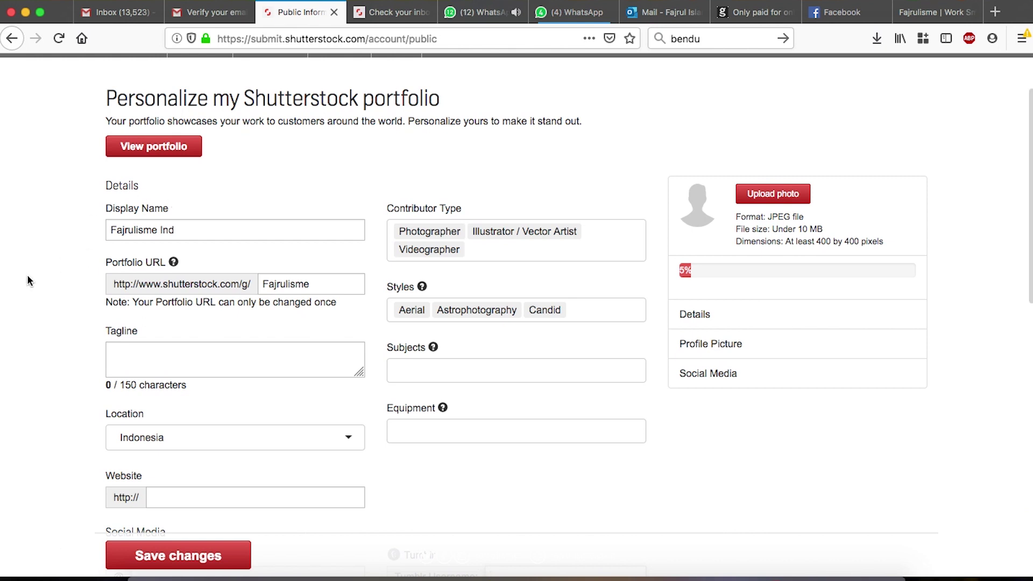
{"action": "scroll", "coordinate": [28, 280], "scroll_direction": "down", "scroll_amount": 2}
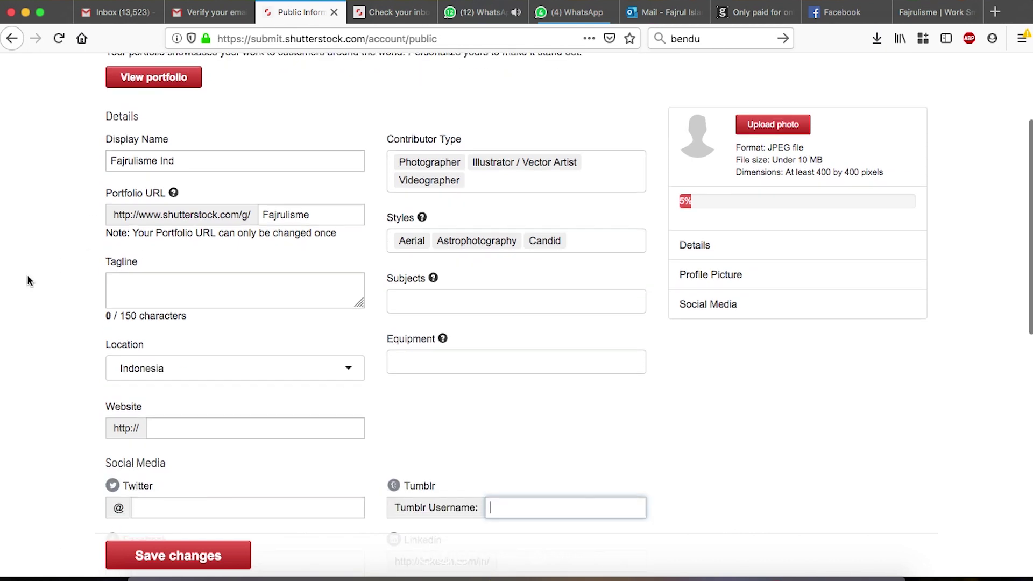
{"action": "scroll", "coordinate": [28, 280], "scroll_direction": "down", "scroll_amount": 1}
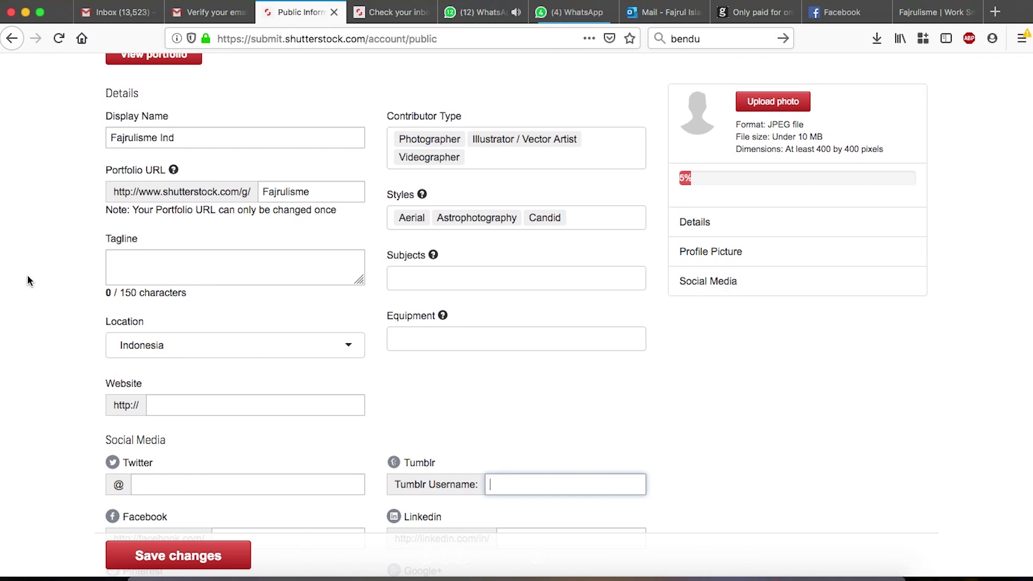
{"action": "scroll", "coordinate": [28, 280], "scroll_direction": "down", "scroll_amount": 2}
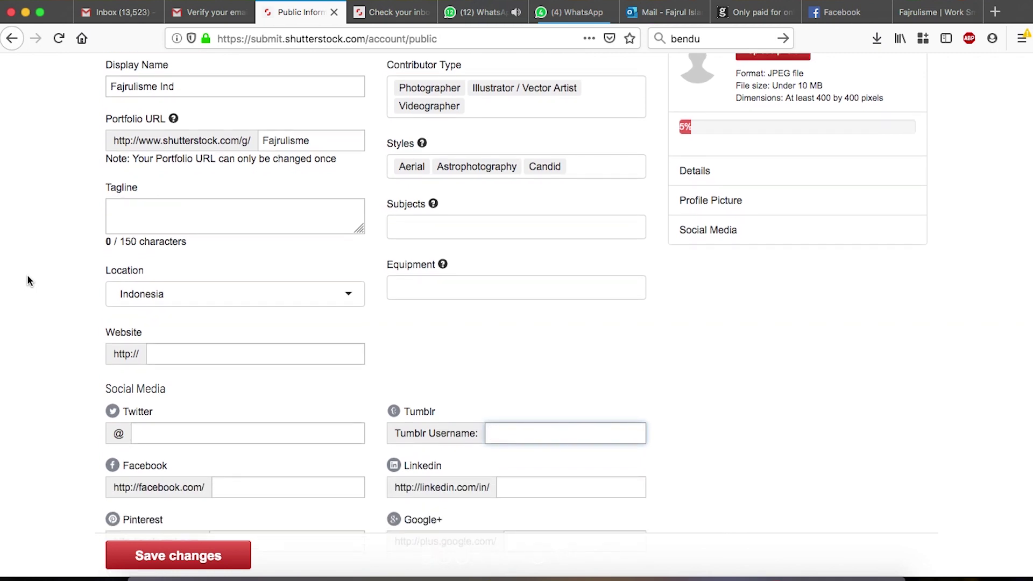
{"action": "scroll", "coordinate": [29, 281], "scroll_direction": "up", "scroll_amount": 3}
{"action": "scroll", "coordinate": [28, 281], "scroll_direction": "down", "scroll_amount": 3}
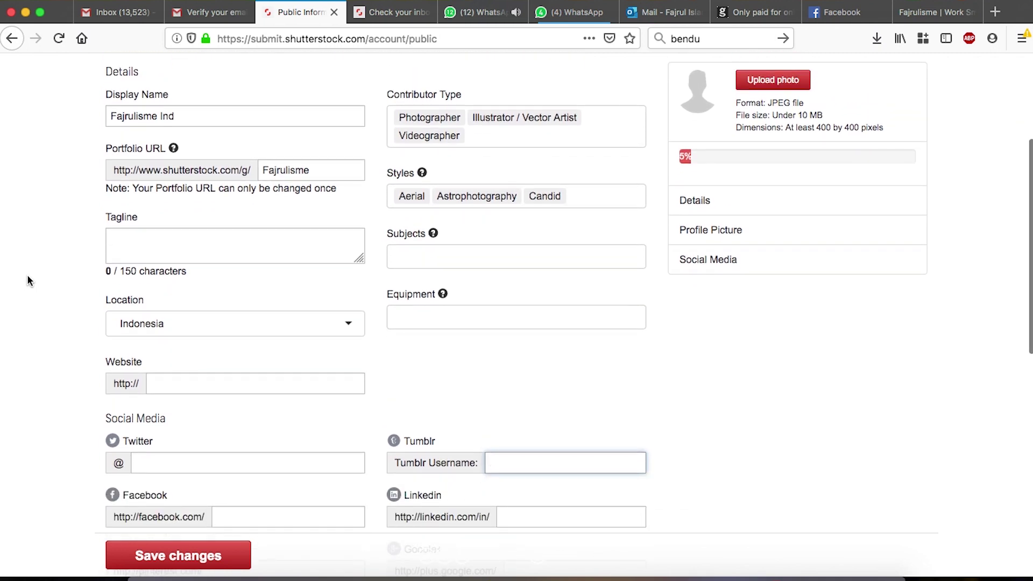
{"action": "scroll", "coordinate": [28, 281], "scroll_direction": "down", "scroll_amount": 1}
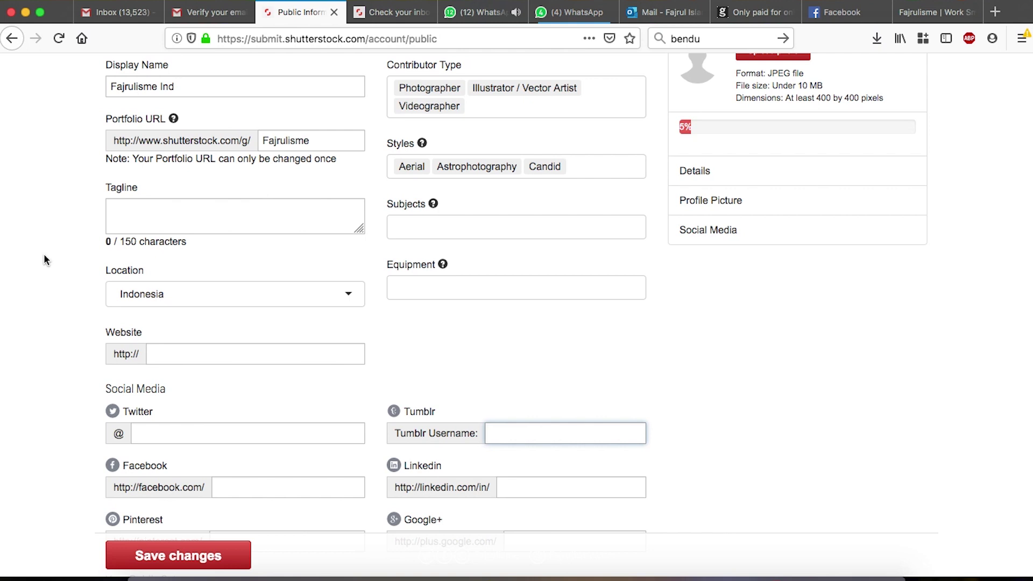
Step: Save the changes to the public portfolio information
{"action": "scroll", "coordinate": [44, 253], "scroll_direction": "down", "scroll_amount": 3}
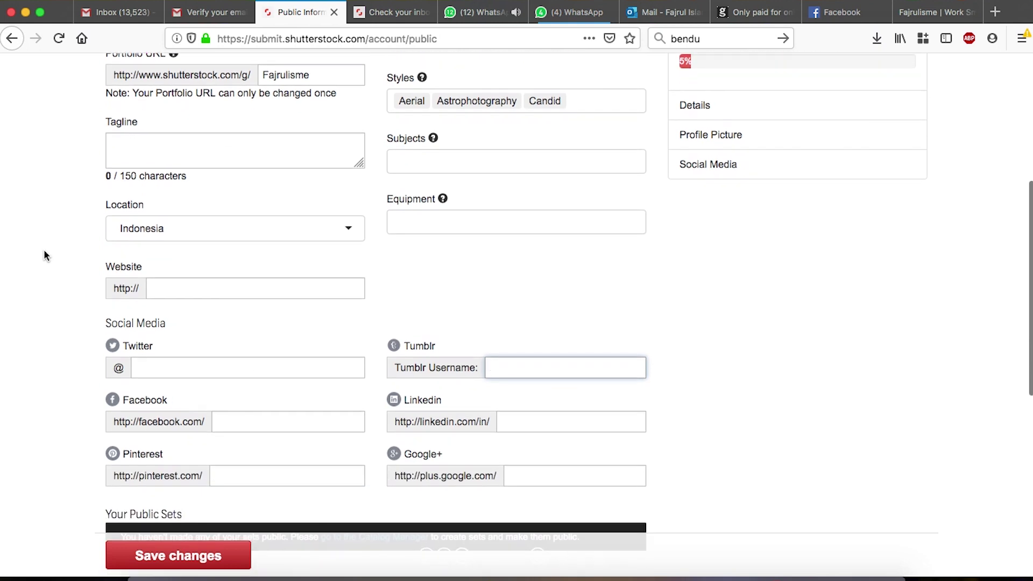
{"action": "scroll", "coordinate": [44, 250], "scroll_direction": "down", "scroll_amount": 2}
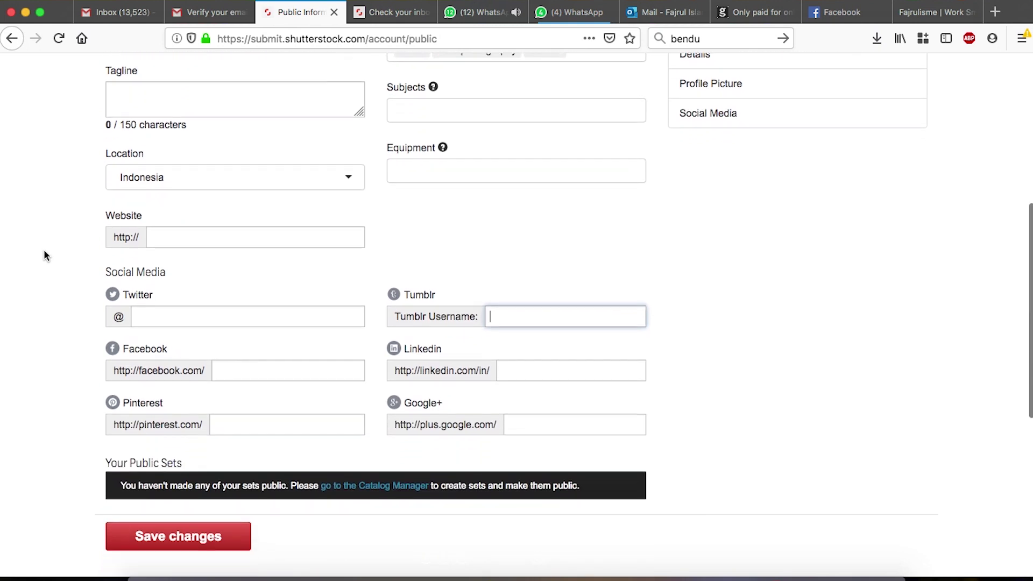
{"action": "scroll", "coordinate": [44, 251], "scroll_direction": "down", "scroll_amount": 3}
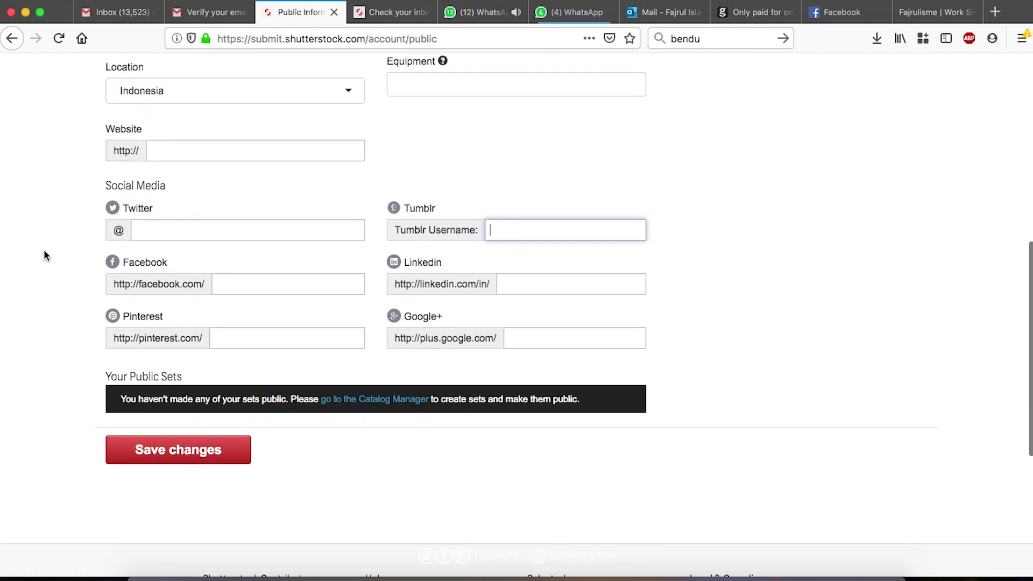
{"action": "scroll", "coordinate": [44, 252], "scroll_direction": "down", "scroll_amount": 3}
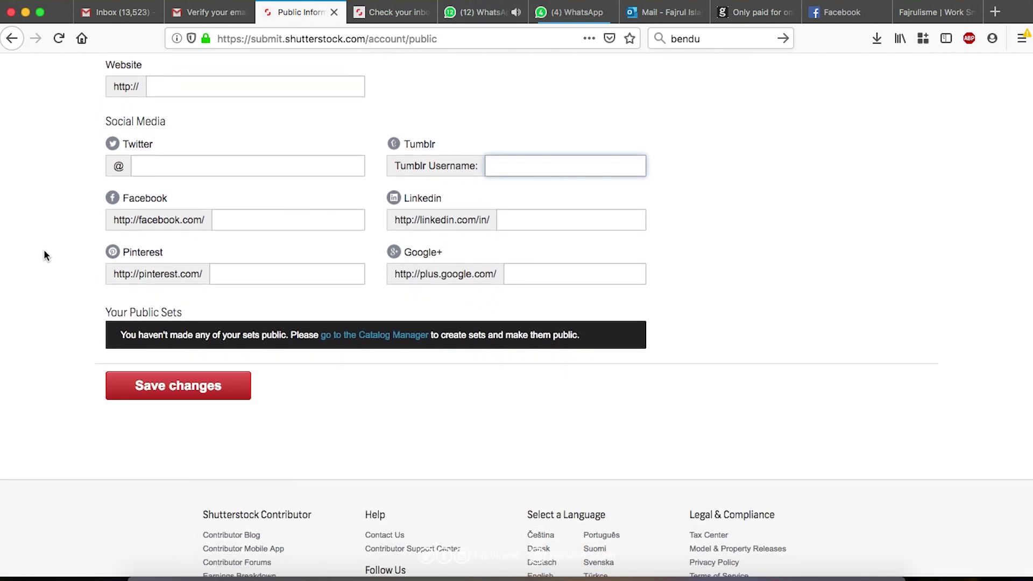
{"action": "scroll", "coordinate": [44, 252], "scroll_direction": "down", "scroll_amount": 4}
{"action": "scroll", "coordinate": [44, 250], "scroll_direction": "down", "scroll_amount": 4}
{"action": "left_click", "coordinate": [156, 220]}
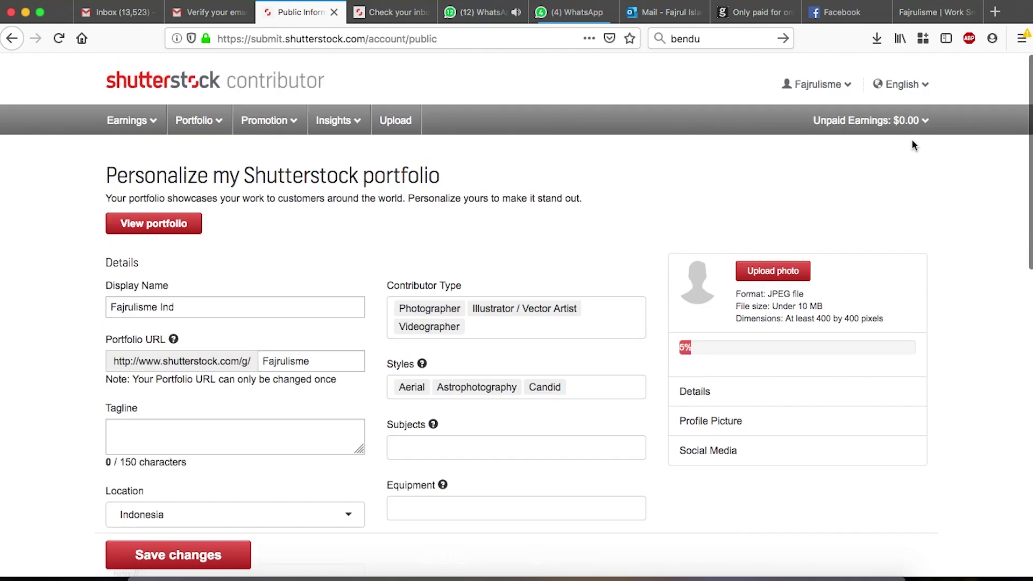
{"action": "scroll", "coordinate": [809, 419], "scroll_direction": "down", "scroll_amount": 1}
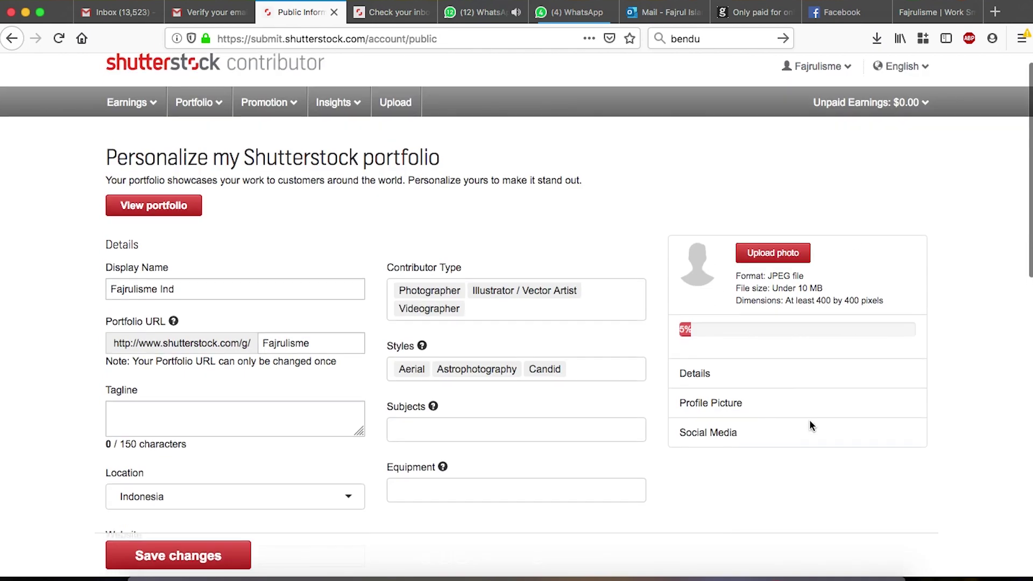
{"action": "scroll", "coordinate": [888, 302], "scroll_direction": "up", "scroll_amount": 1}
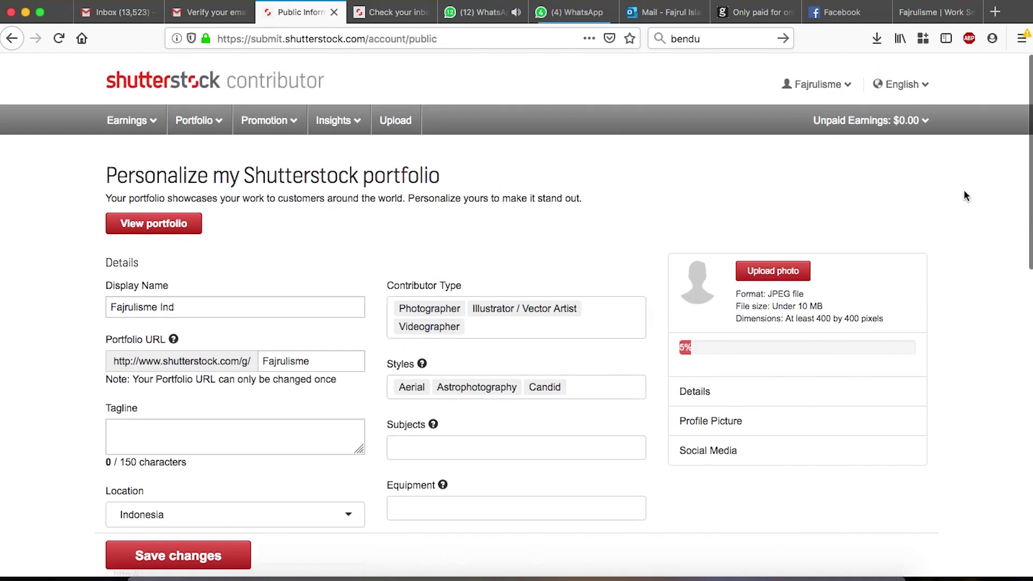